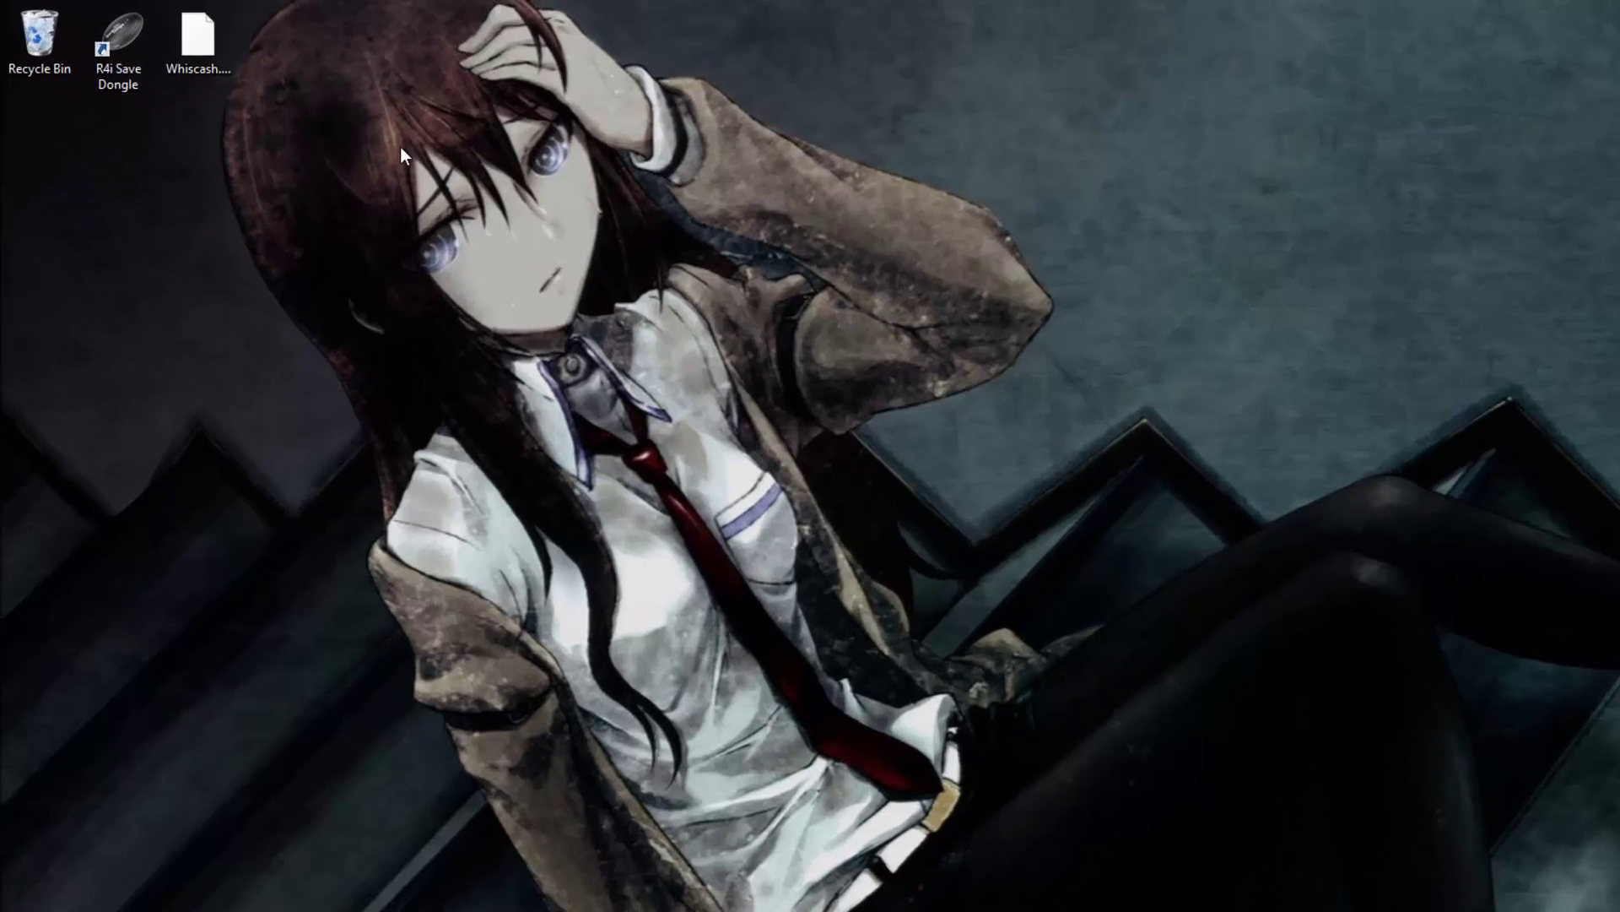
- Launch the Pokémon Generator (PokeGen) program from the desktop environment
left_click(159, 33)
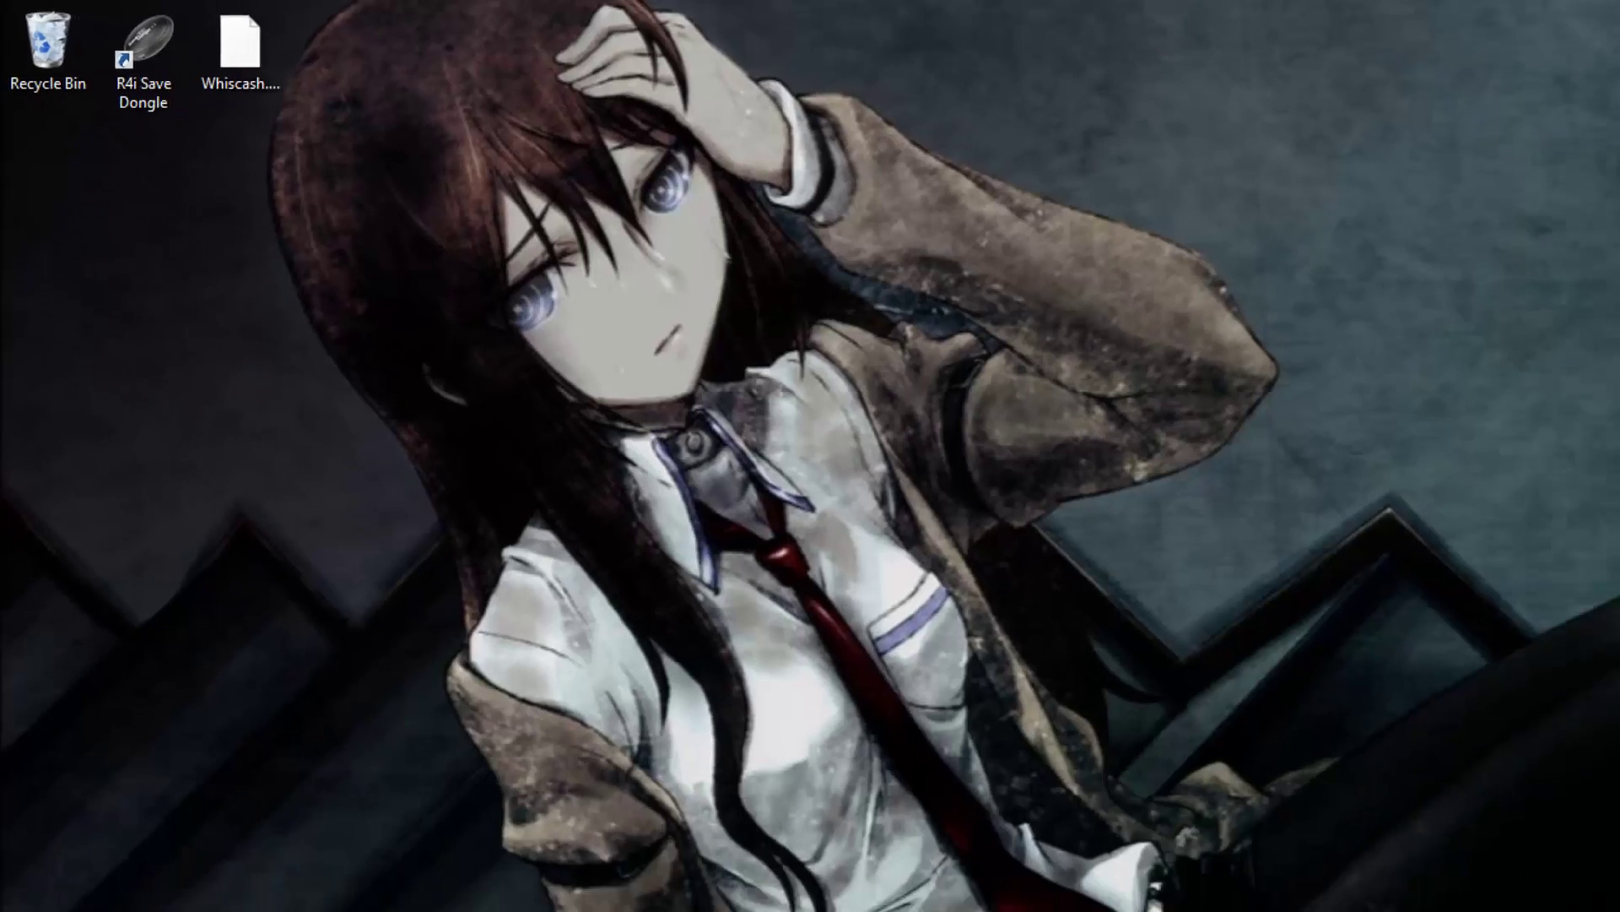
key("super")
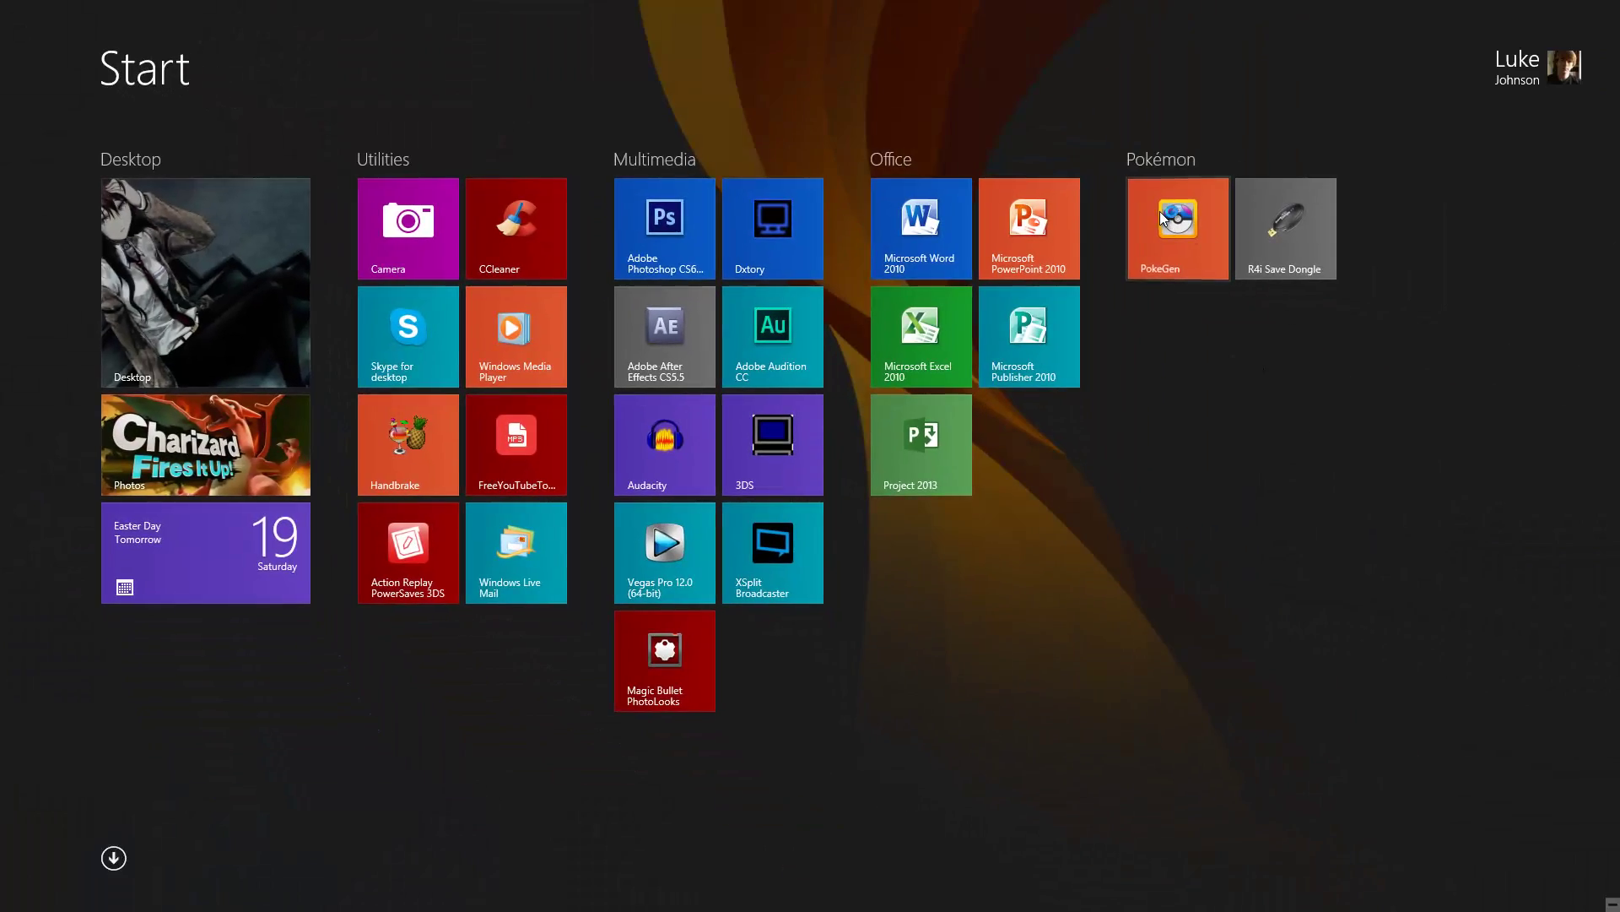
key("super")
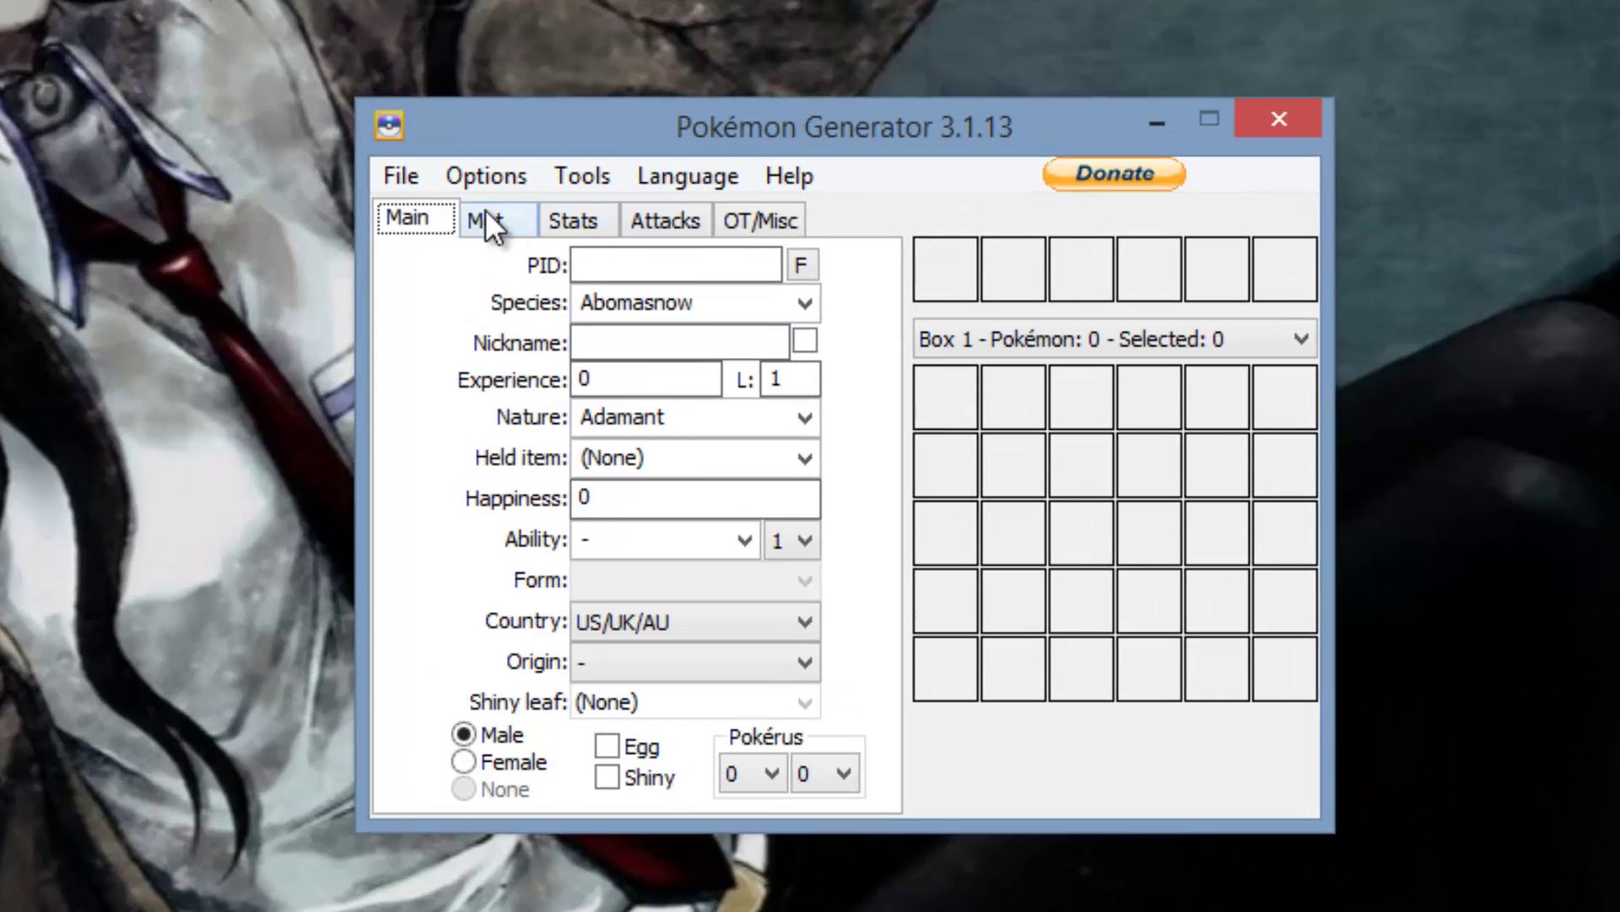
- Browse the PKM folder inside PokeGen for files to open and point out 5thGen.pkm and 4thGen.pkm
left_click(623, 335)
left_click(433, 203)
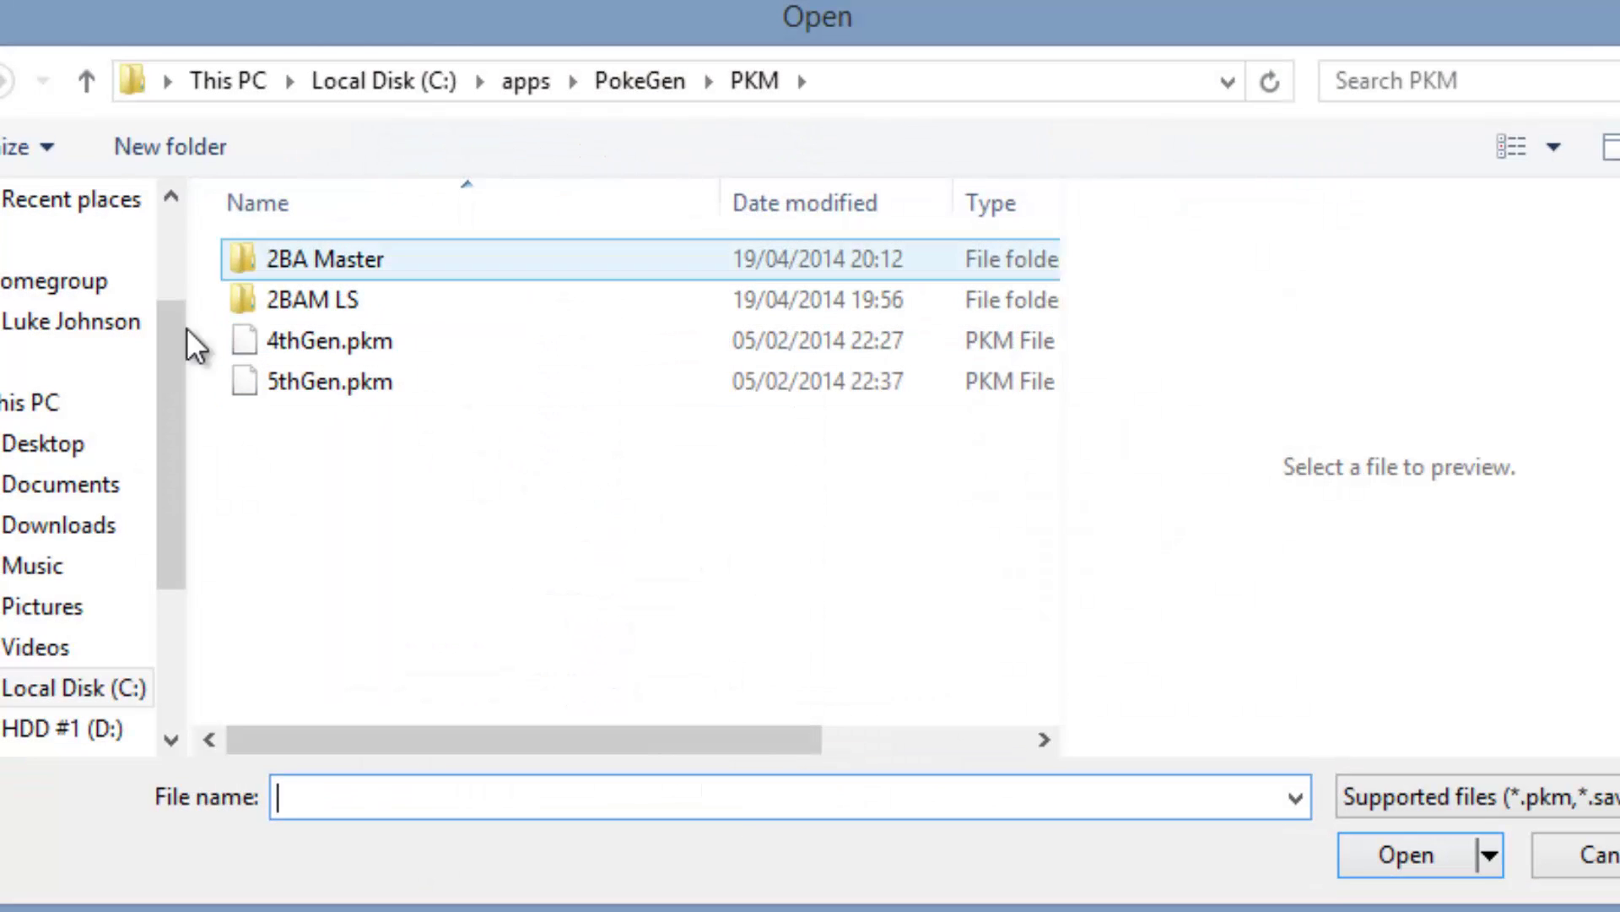
left_click(697, 85)
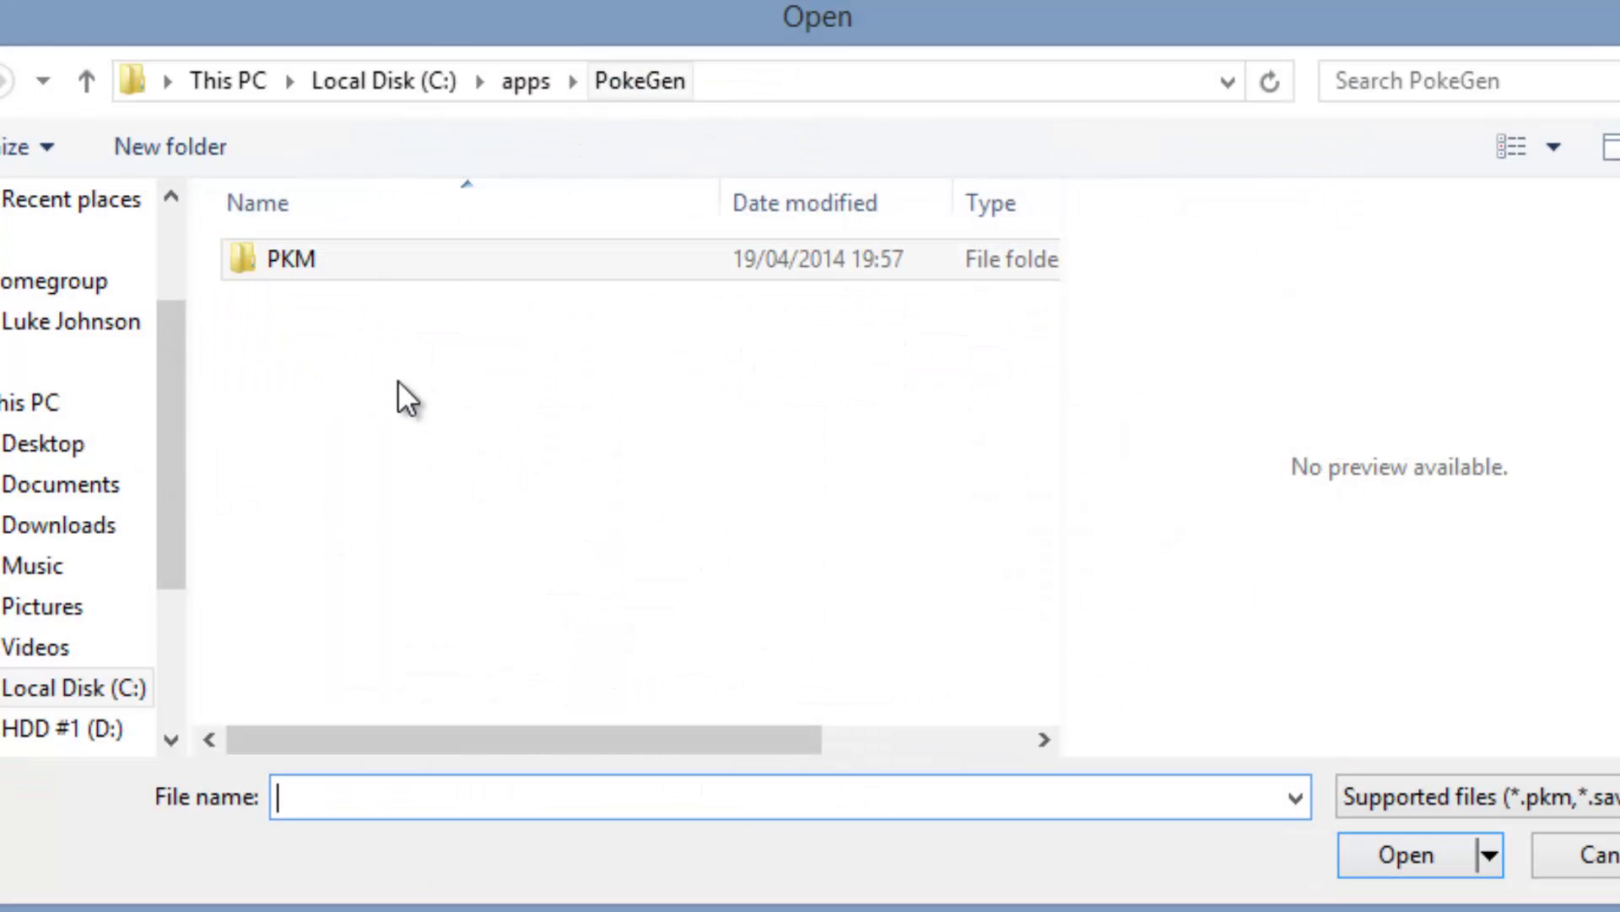
double_click(297, 260)
left_click(341, 354)
left_click(316, 382)
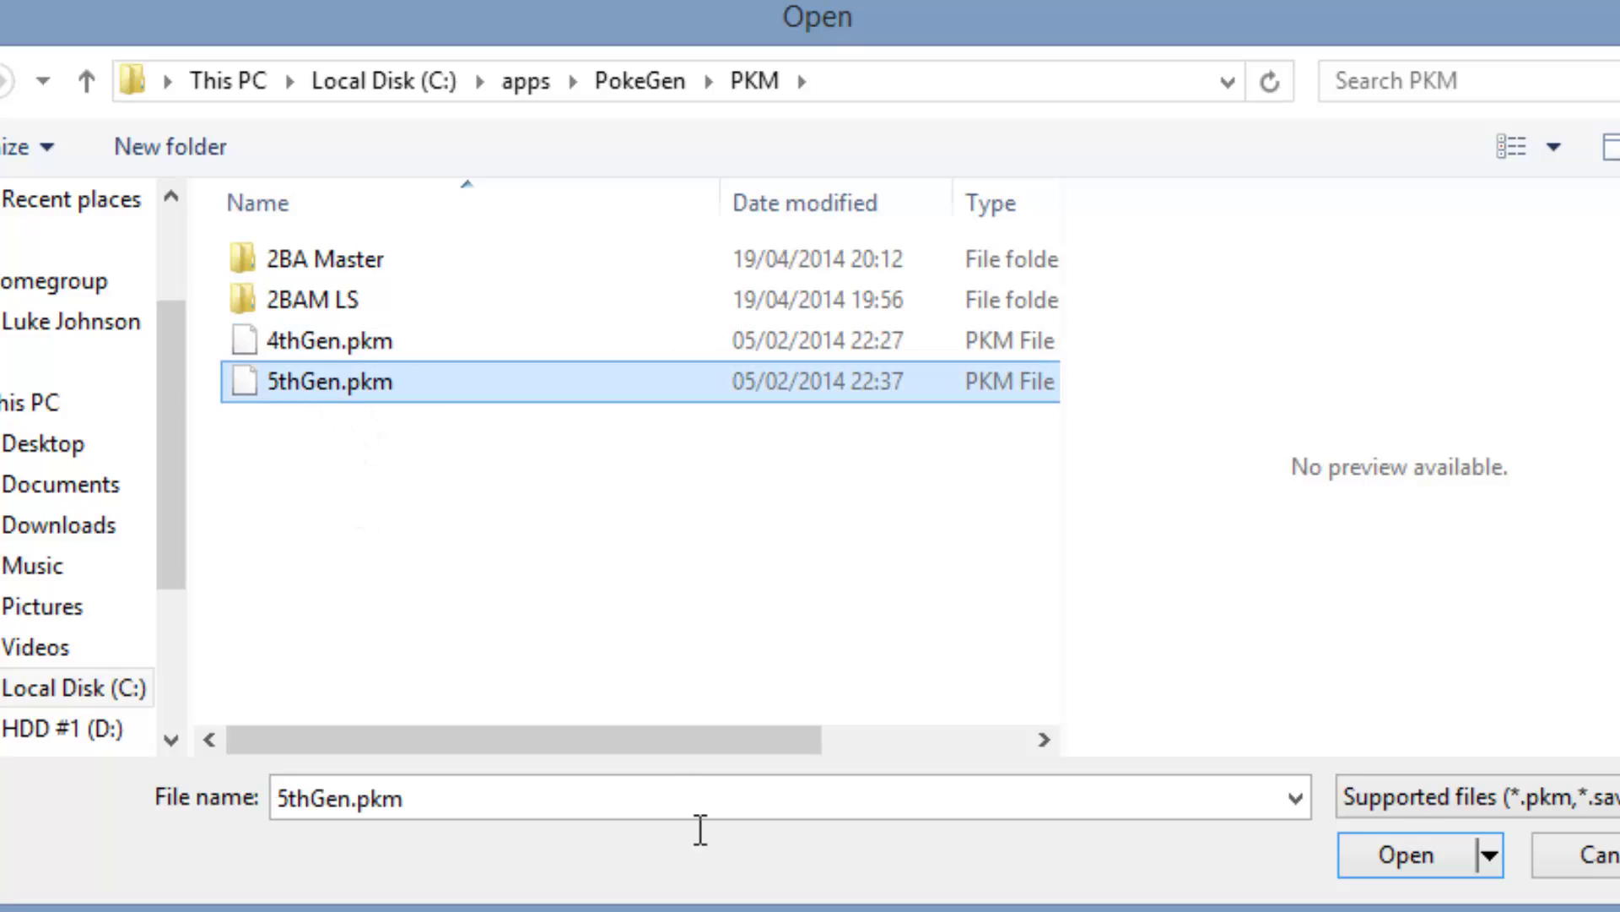
left_click(499, 515)
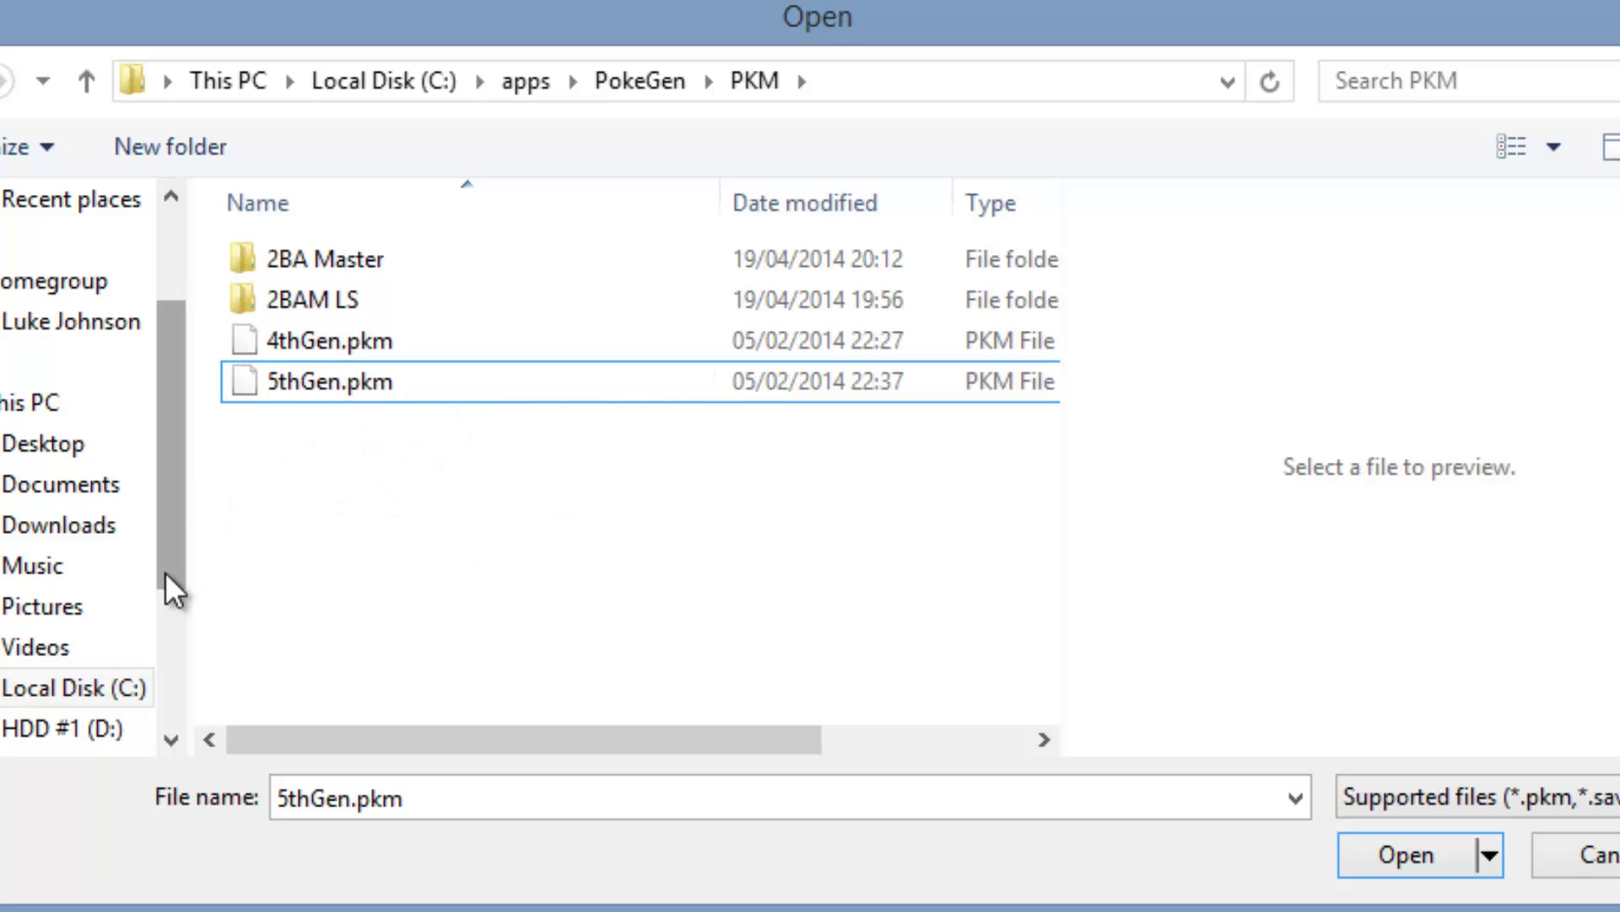
left_click(313, 384)
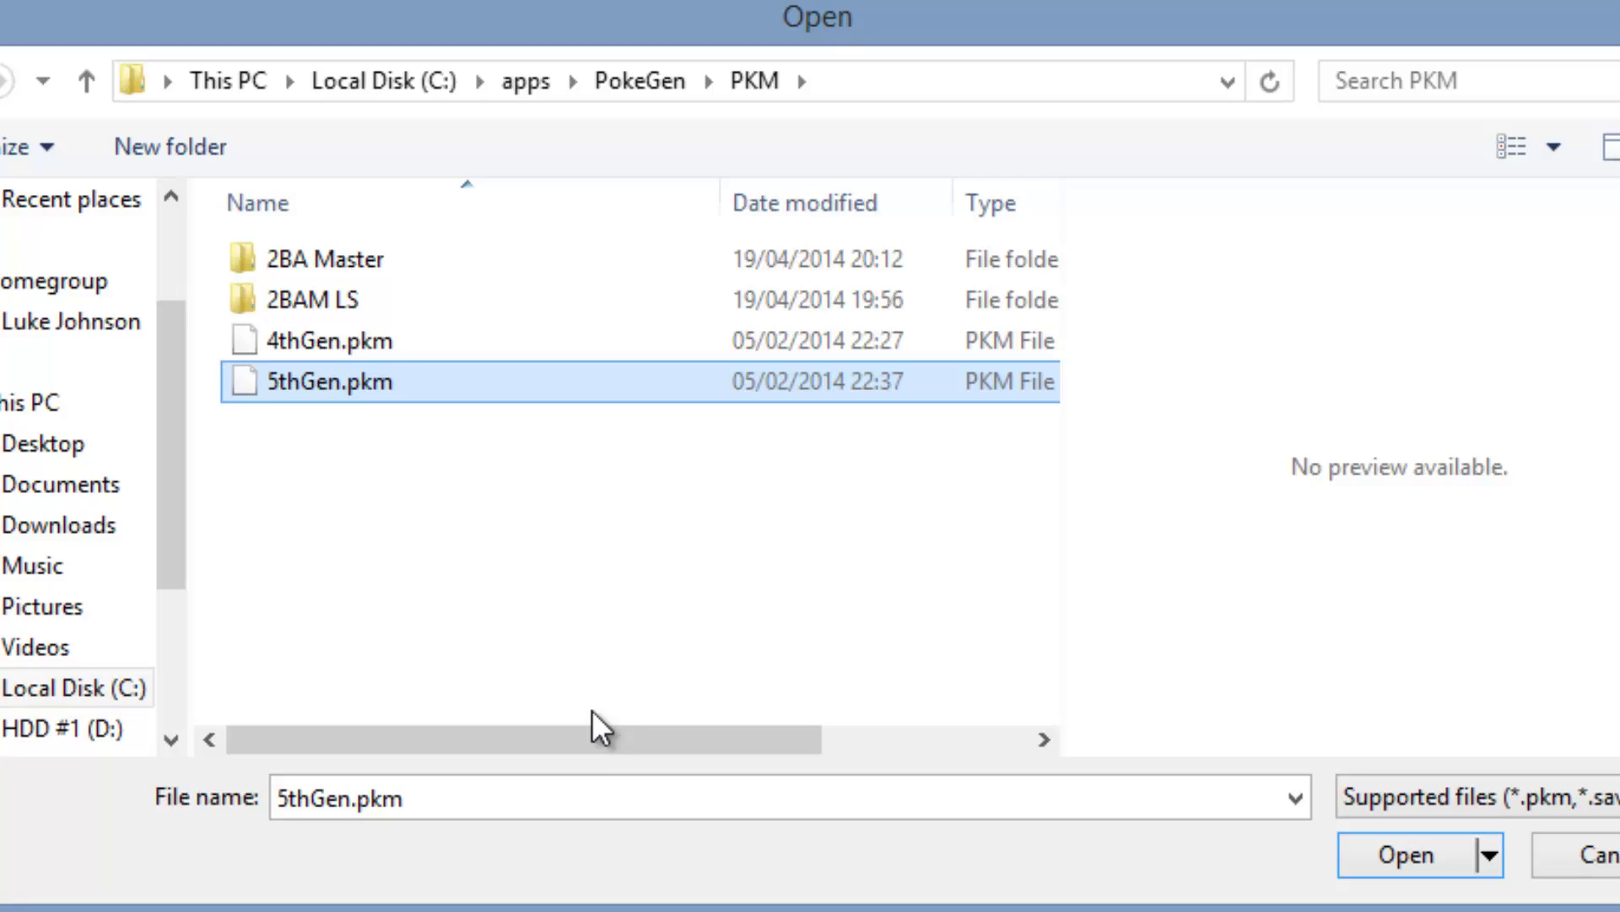
left_click(303, 343)
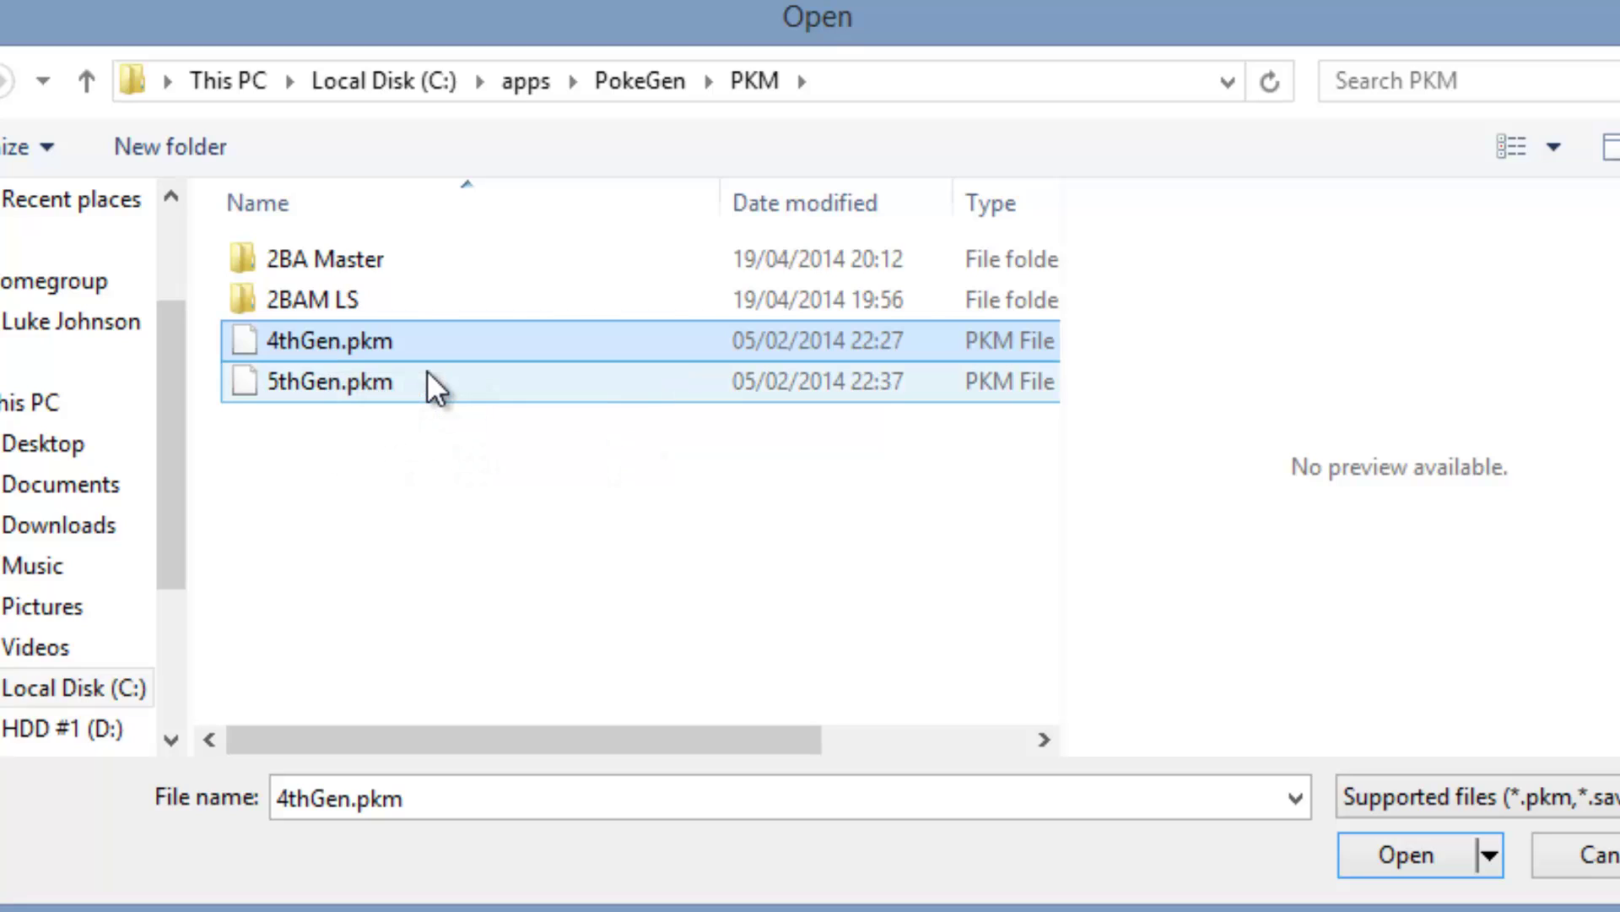
left_click(368, 421)
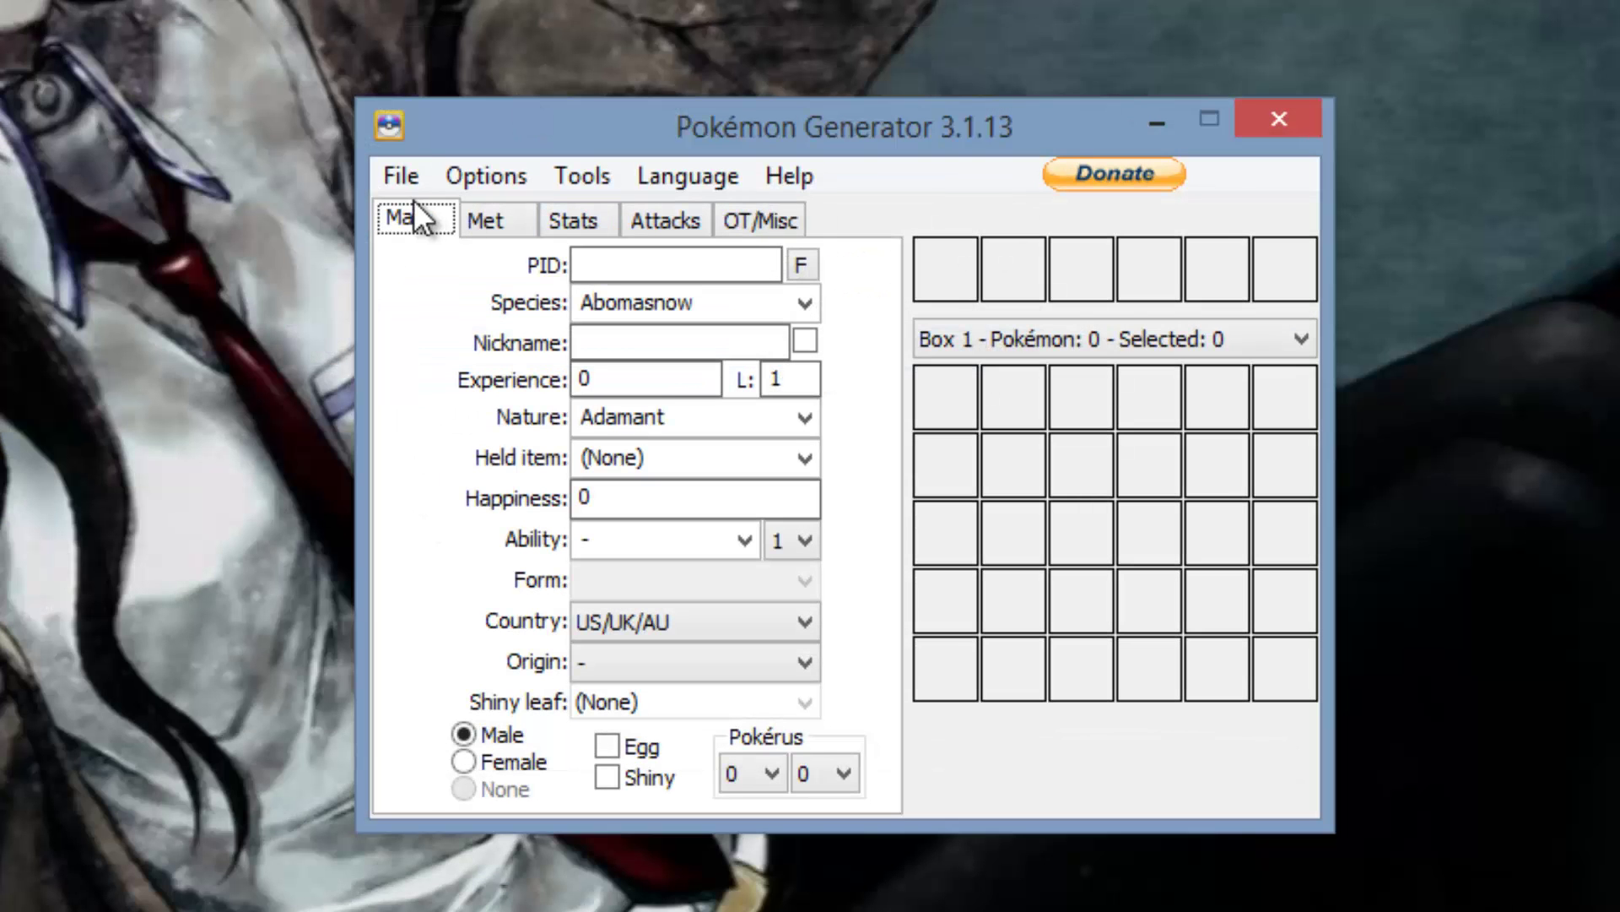
- Open the Whiscash.pkm file from the Desktop in Pokémon Generator
left_click(401, 176)
left_click(427, 217)
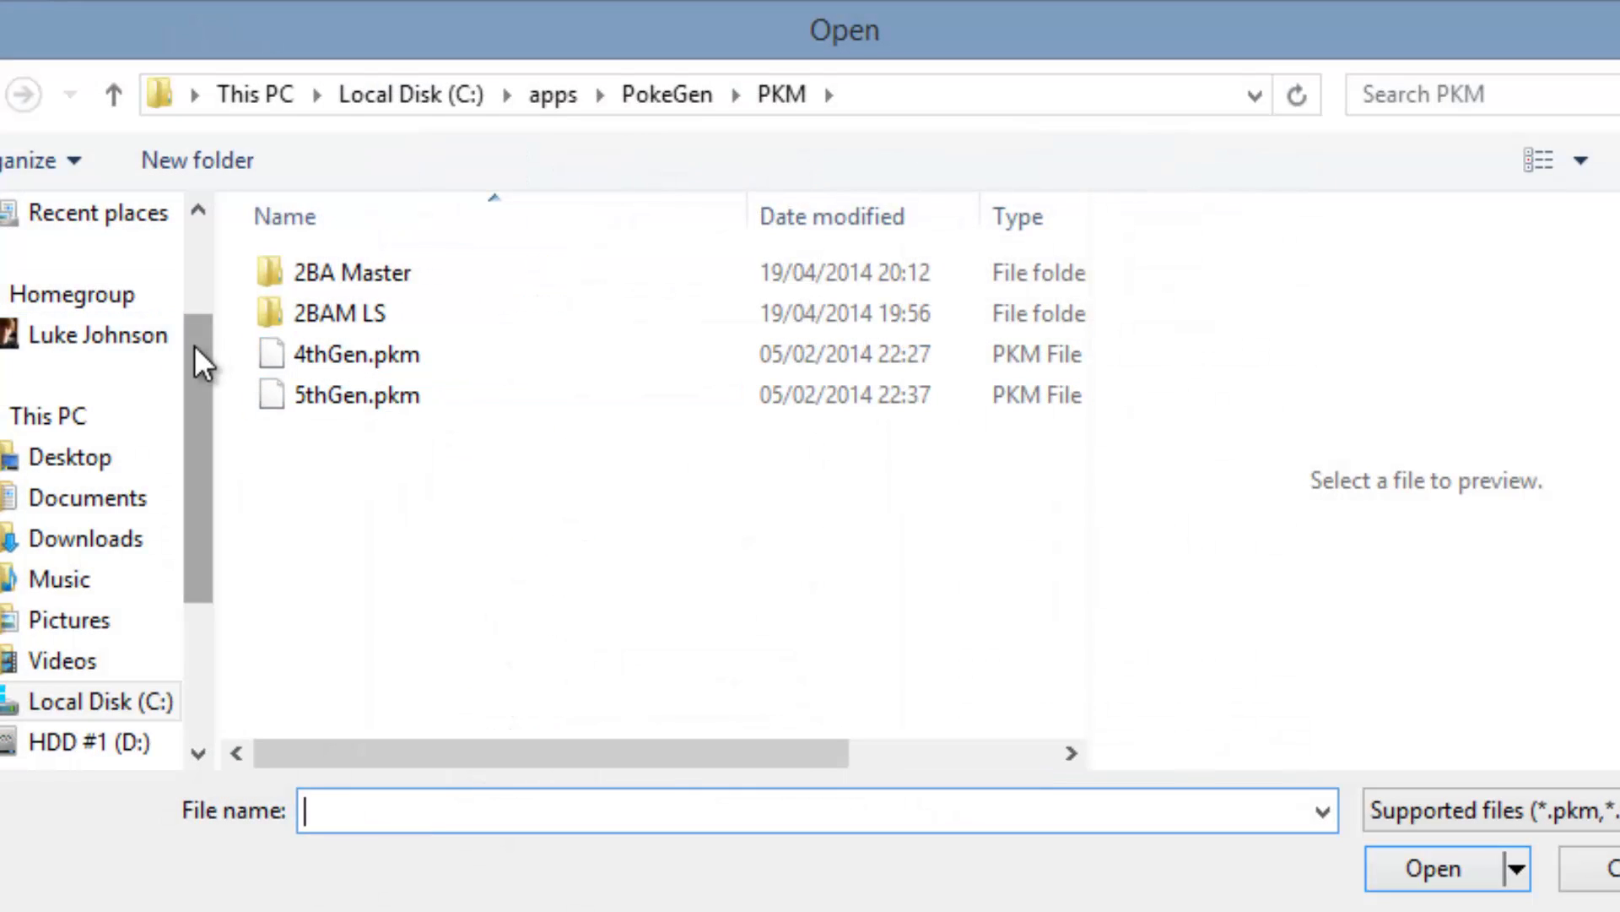
scroll(194, 344, "up", 3)
left_click(79, 272)
scroll(759, 635, "down", 2)
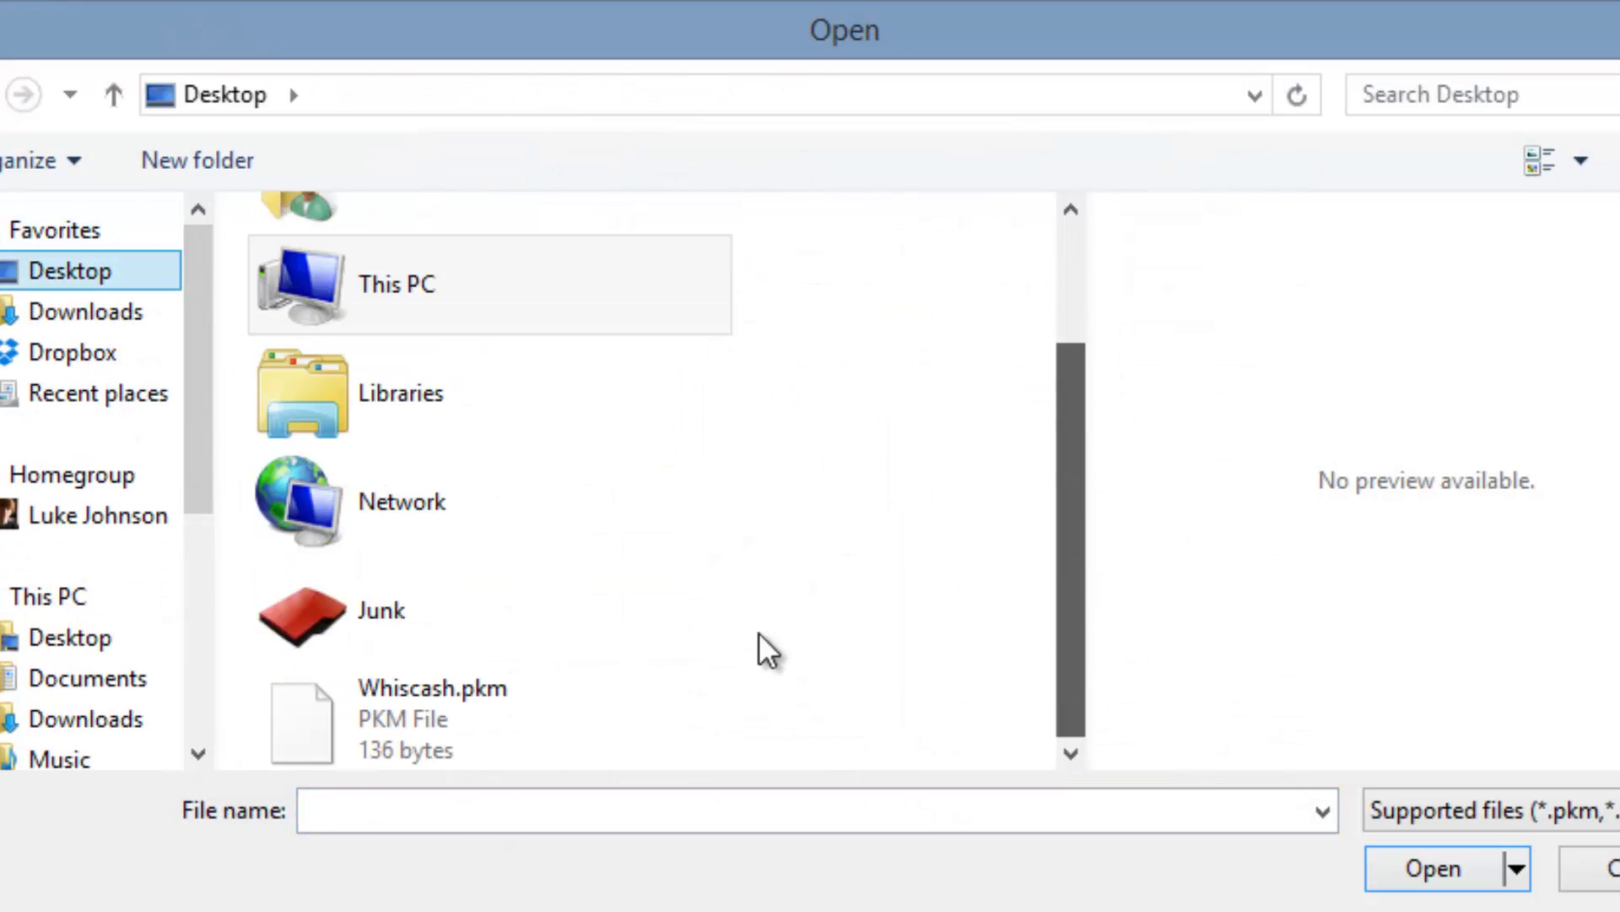
double_click(452, 709)
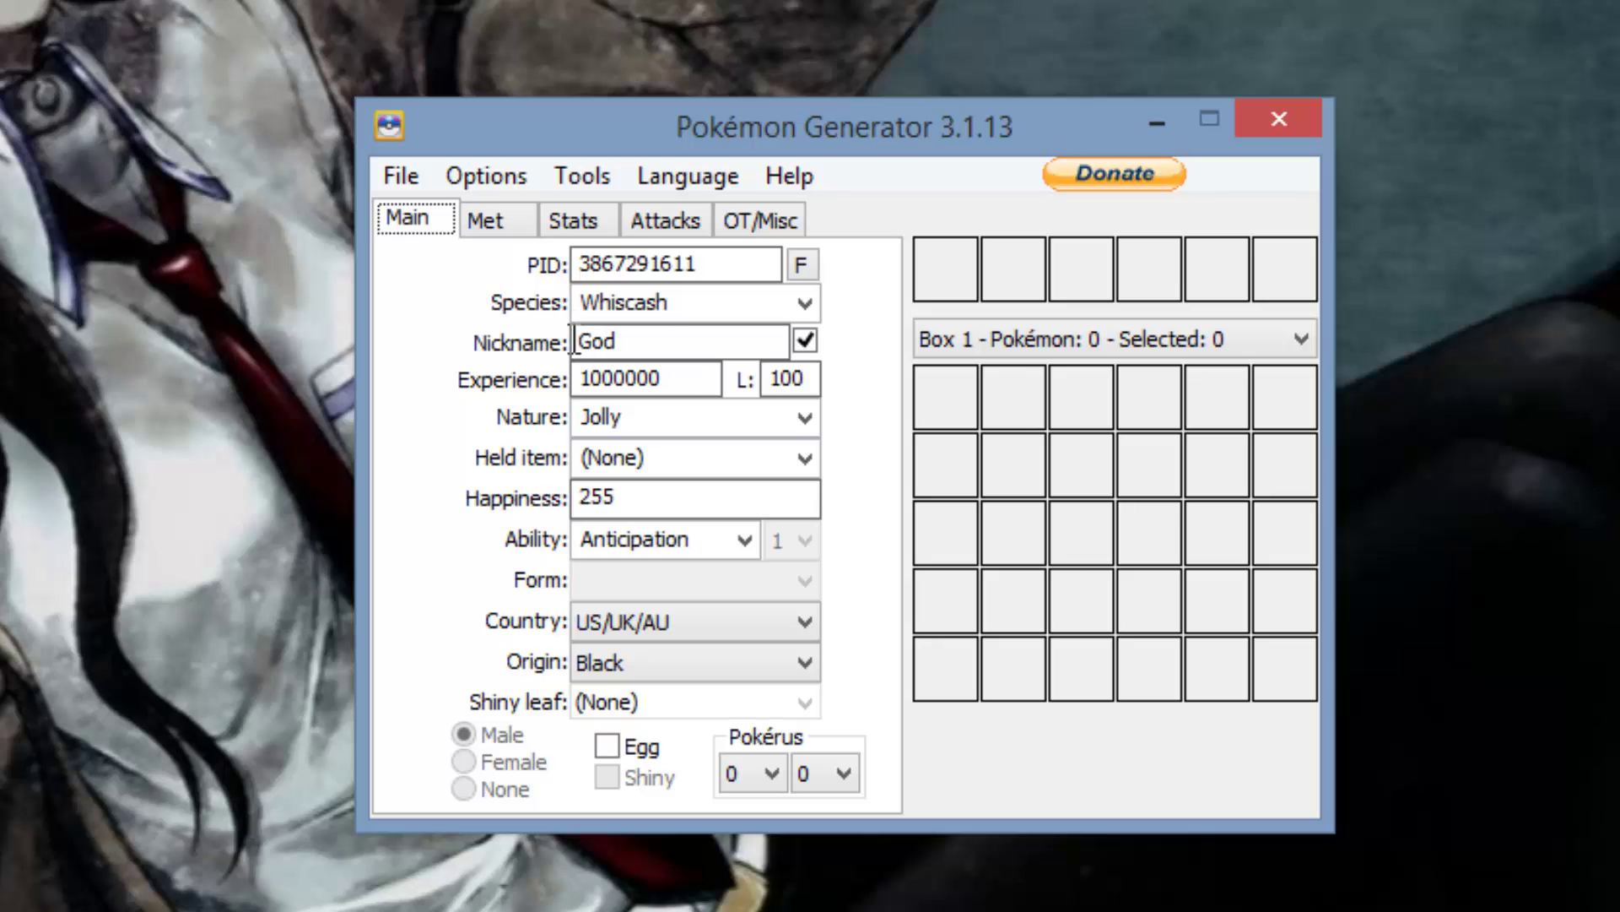
- Look over the loaded Whiscash's main details, met information and attacks
key("Tab")
key("Tab")
left_click(495, 218)
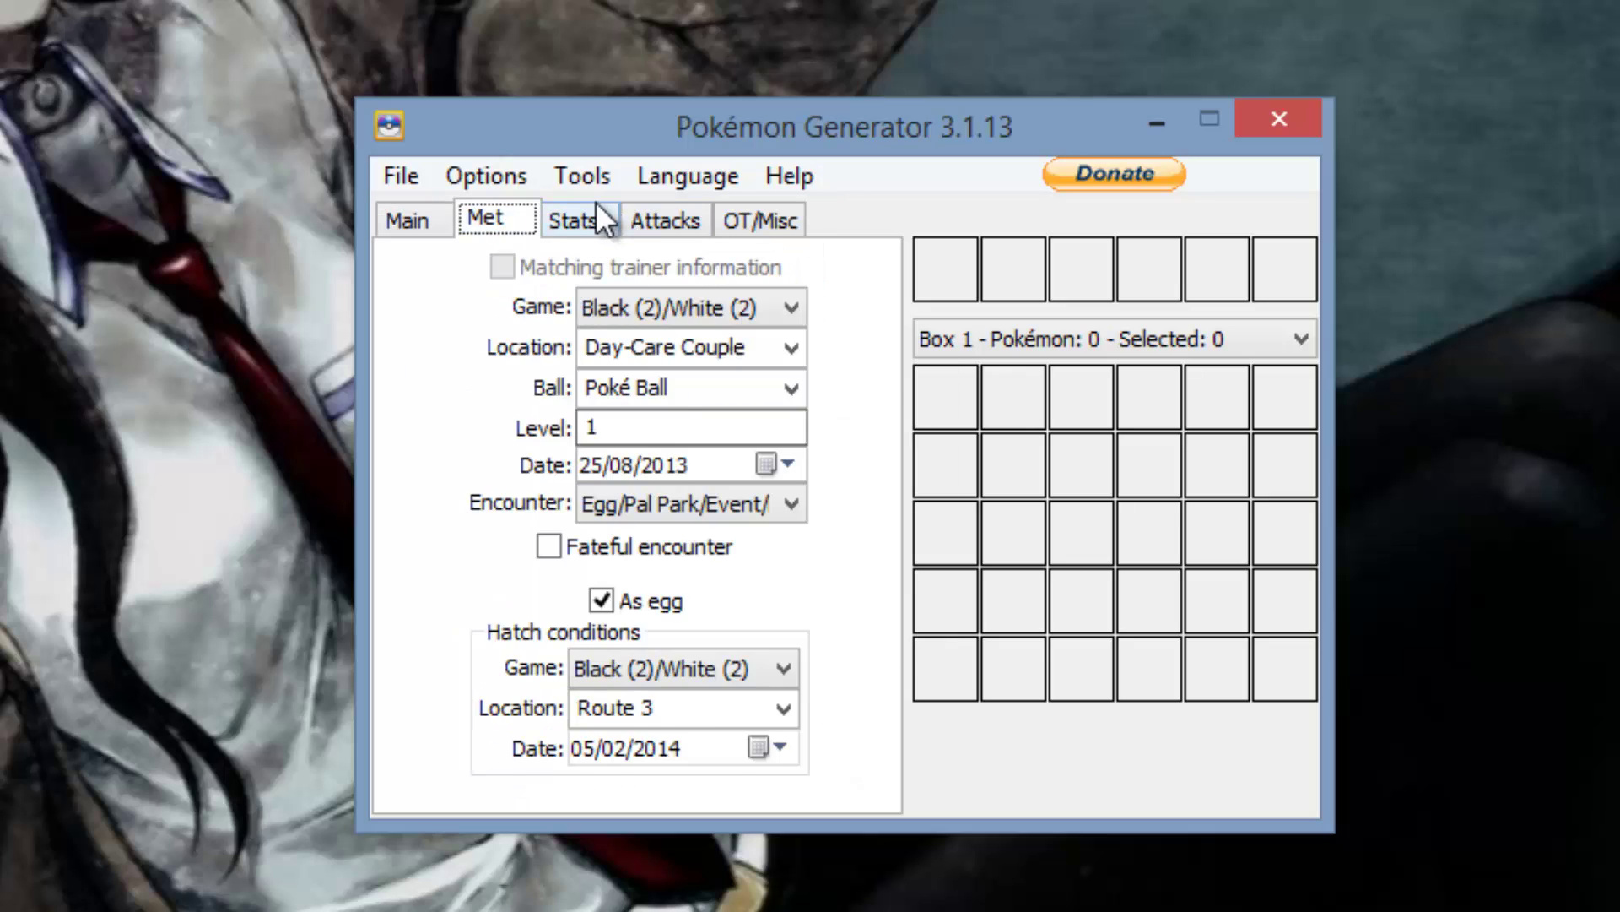
left_click(666, 219)
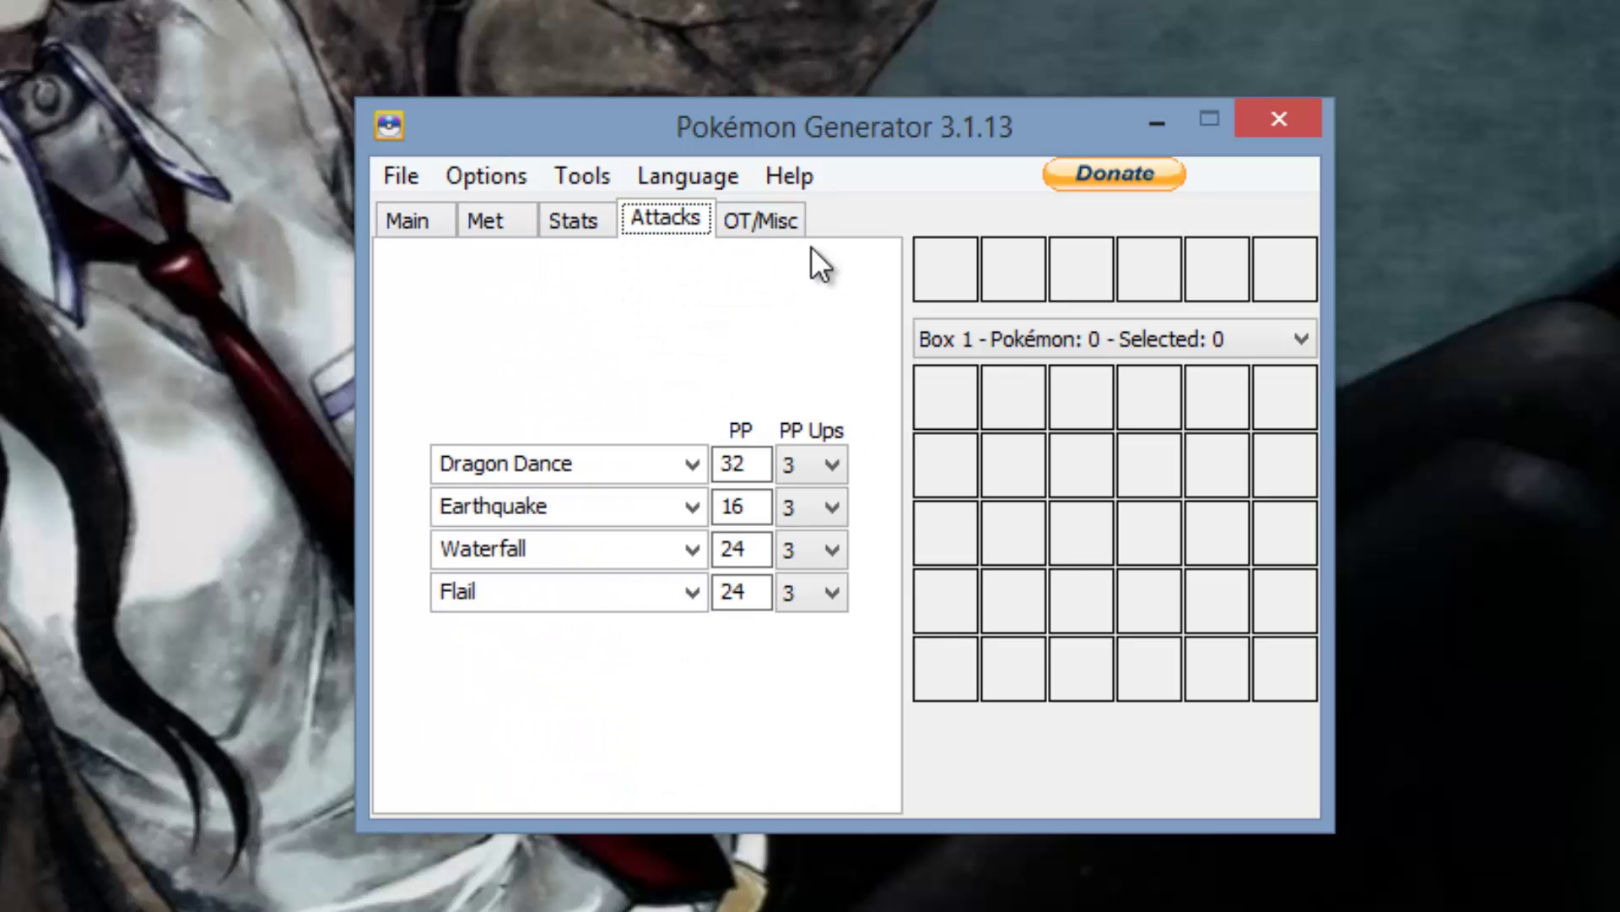
- Clear the Whiscash's PID in its main details
left_click(407, 223)
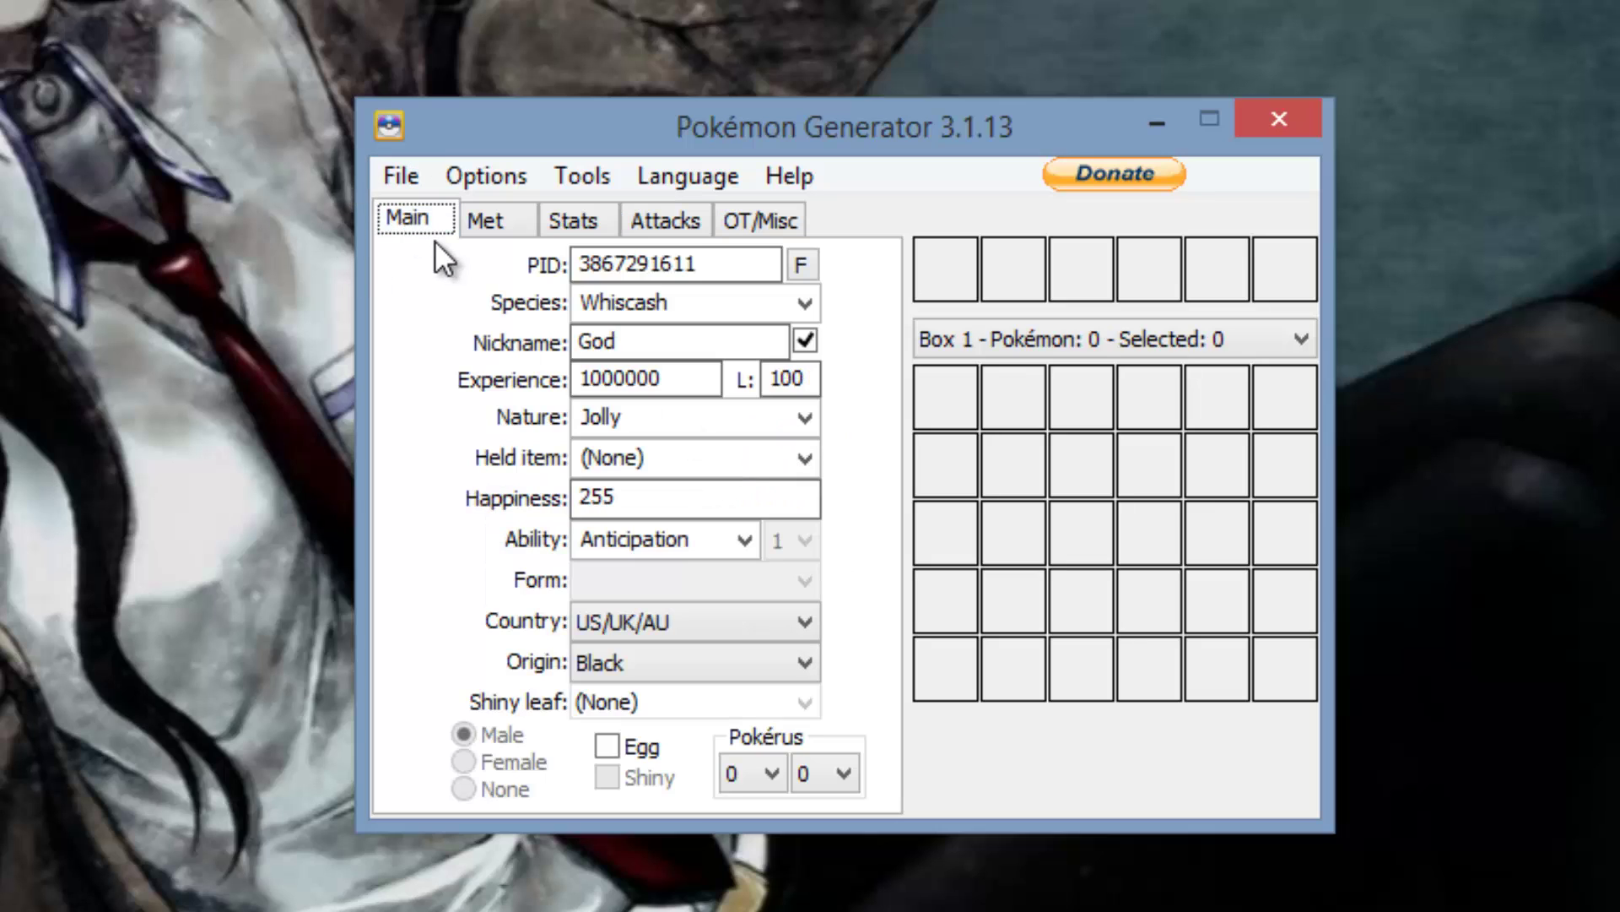
left_click_drag(707, 272, 495, 261)
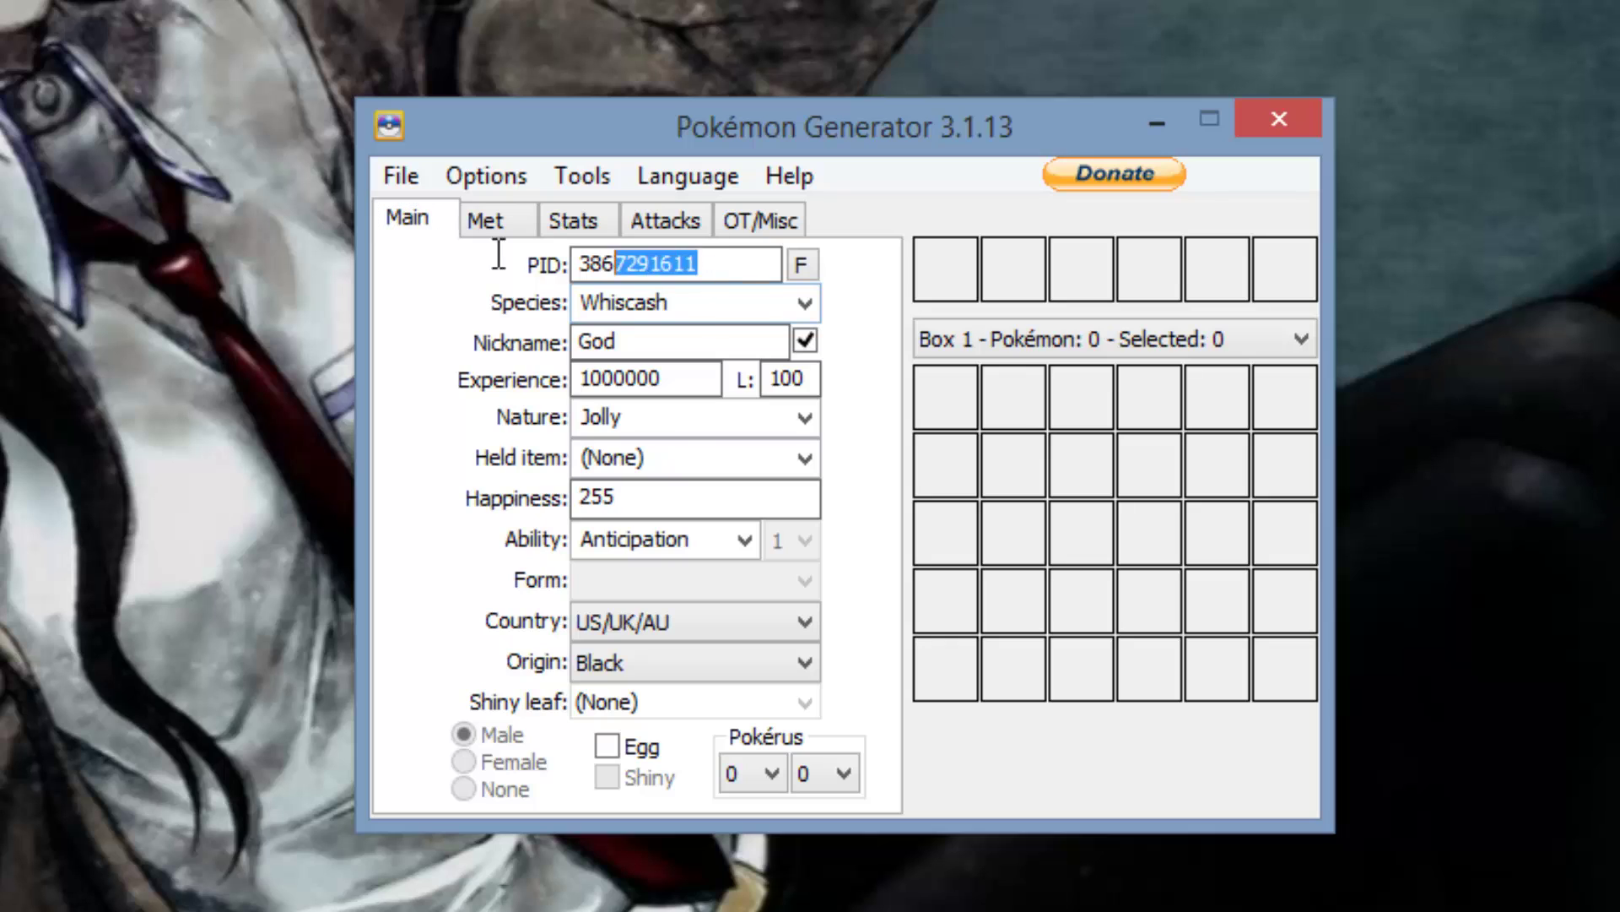
key("BackSpace")
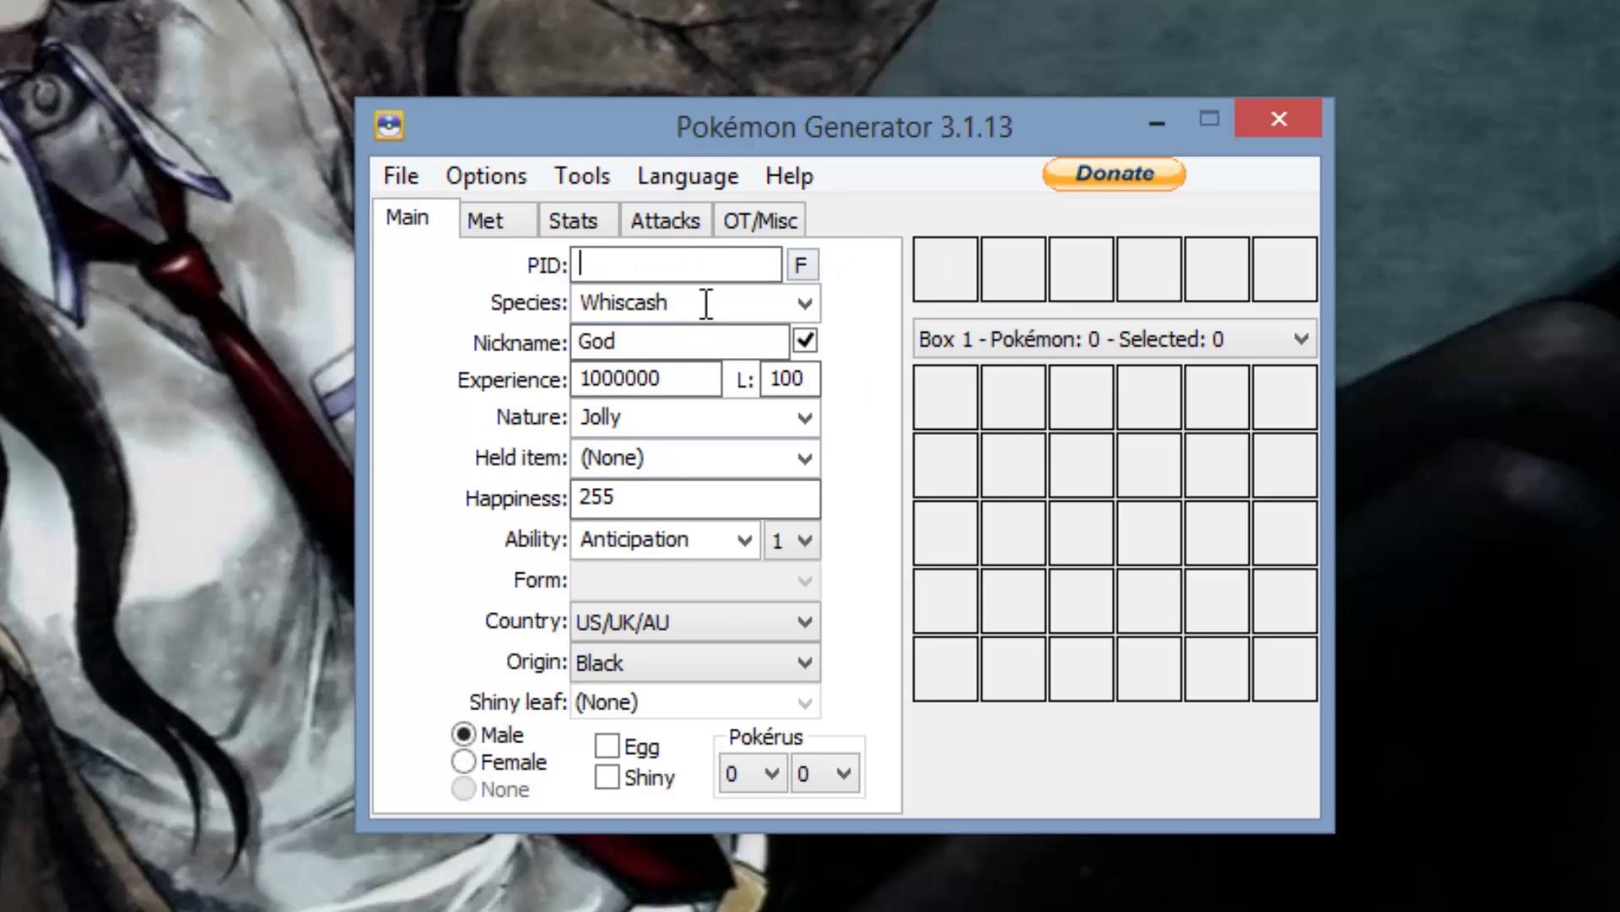
- Examine the Whiscash's met information, stats, attacks and trainer information, and close Pokémon Generator
left_click(485, 220)
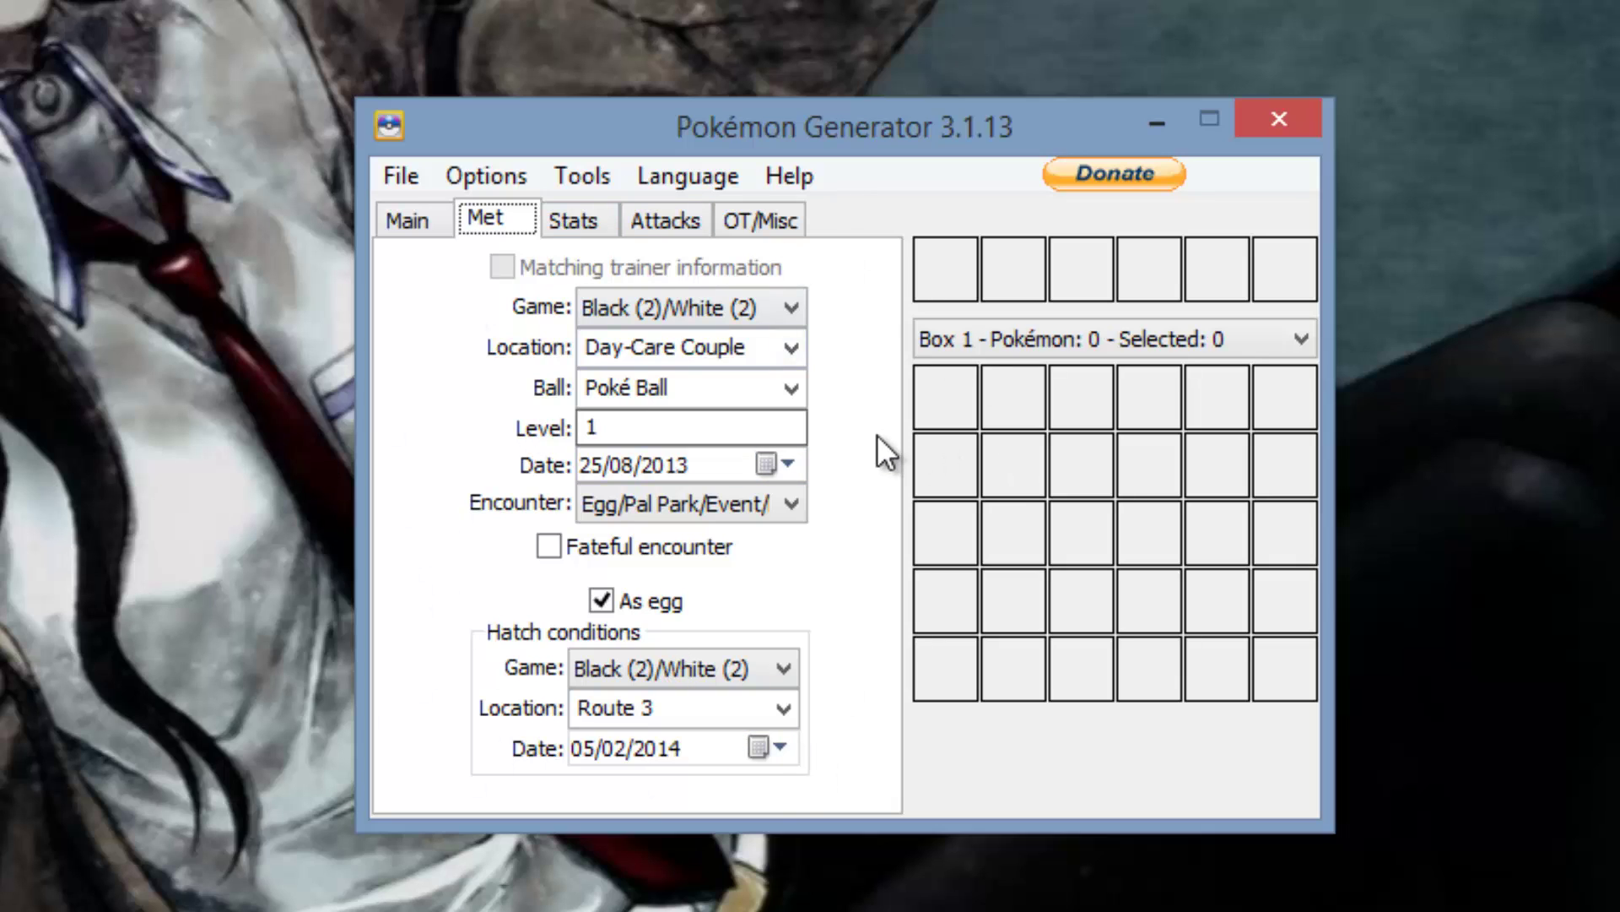
left_click(573, 218)
mouse_move(690, 545)
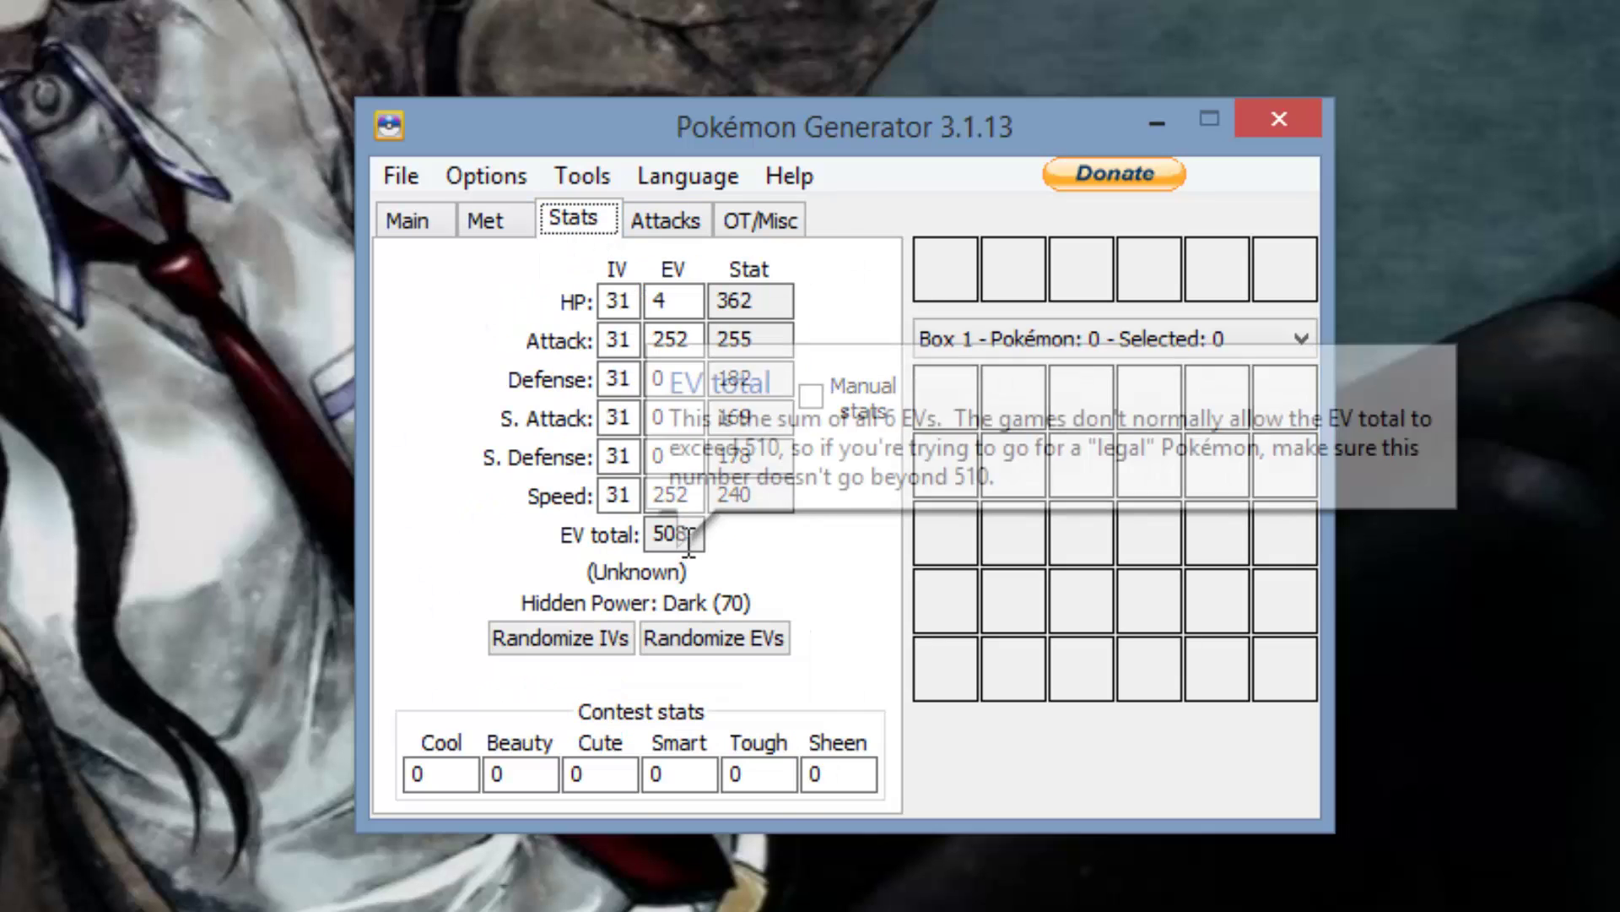
left_click(666, 218)
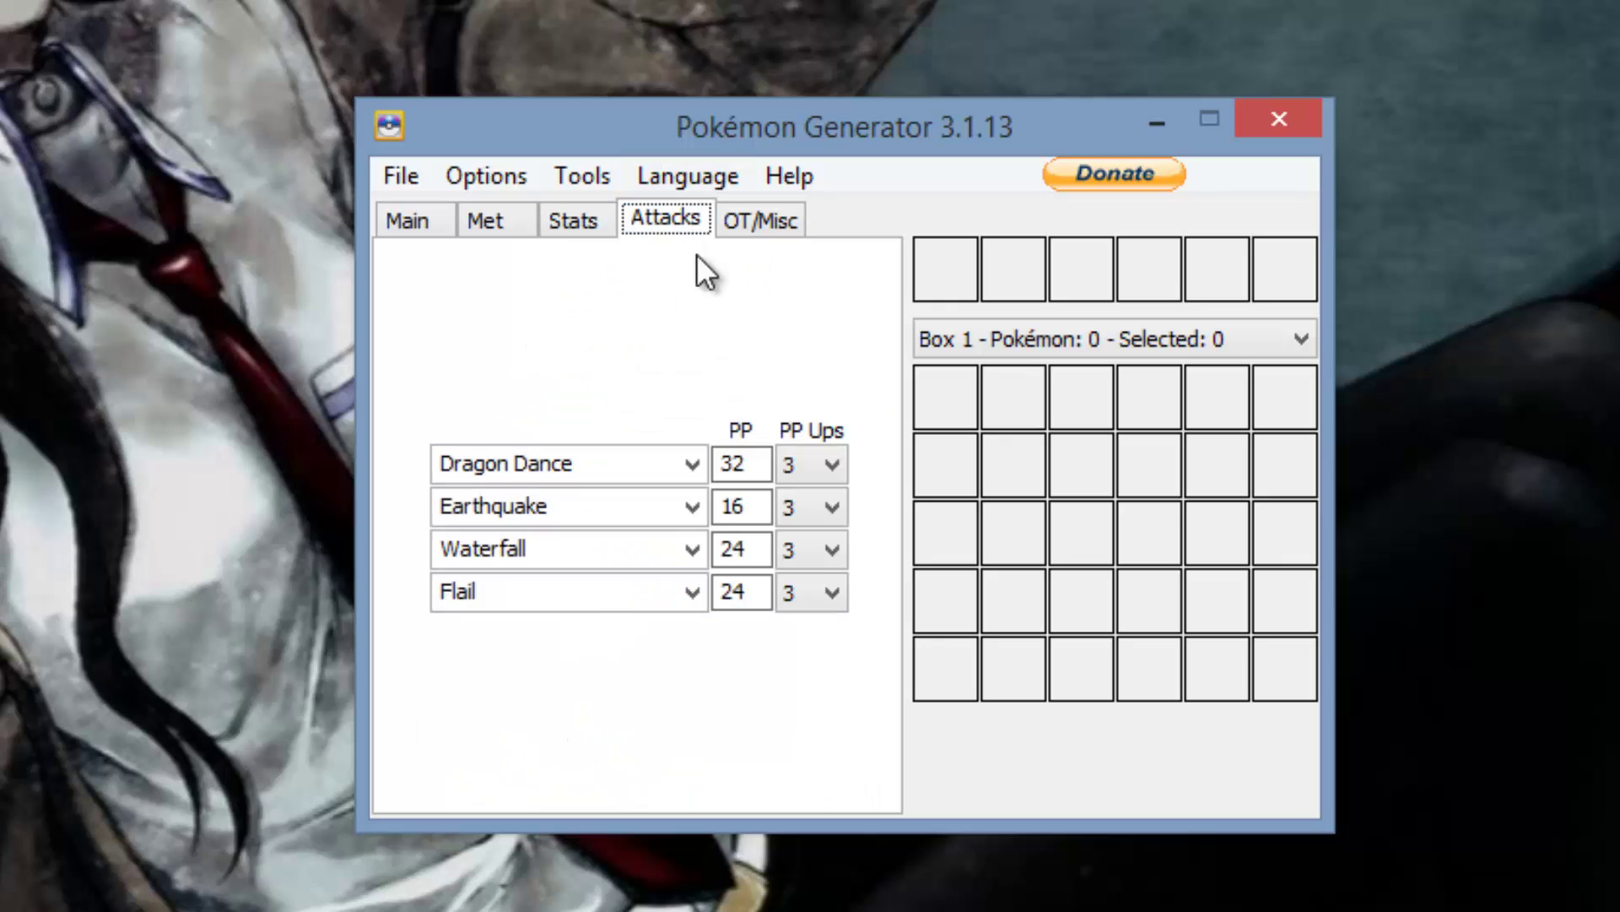
left_click(747, 223)
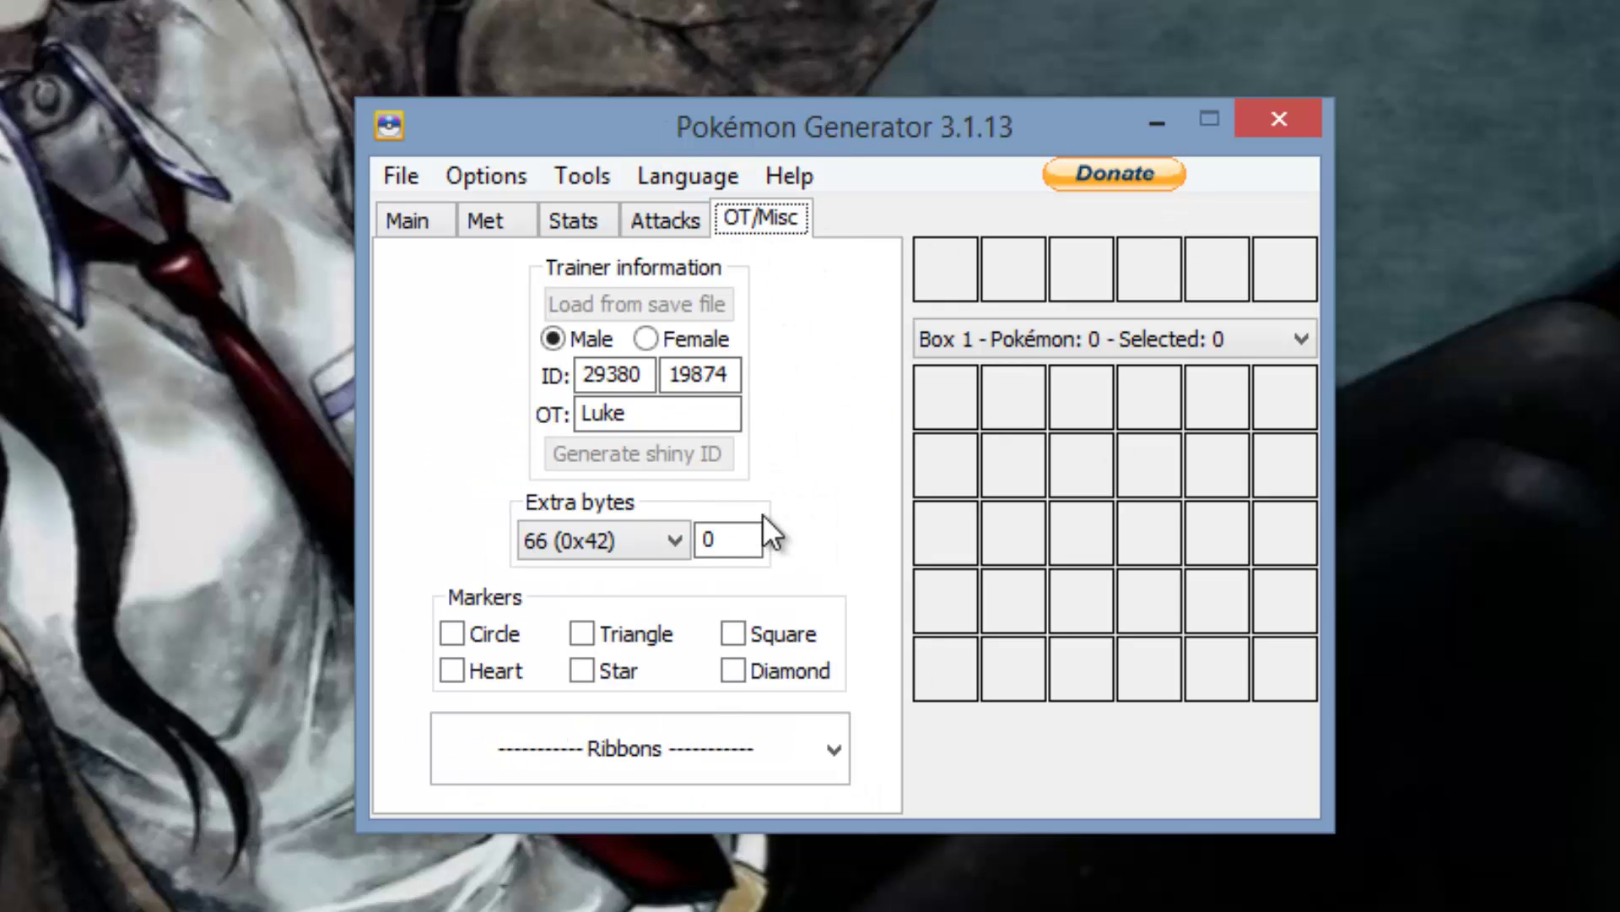
left_click(1266, 120)
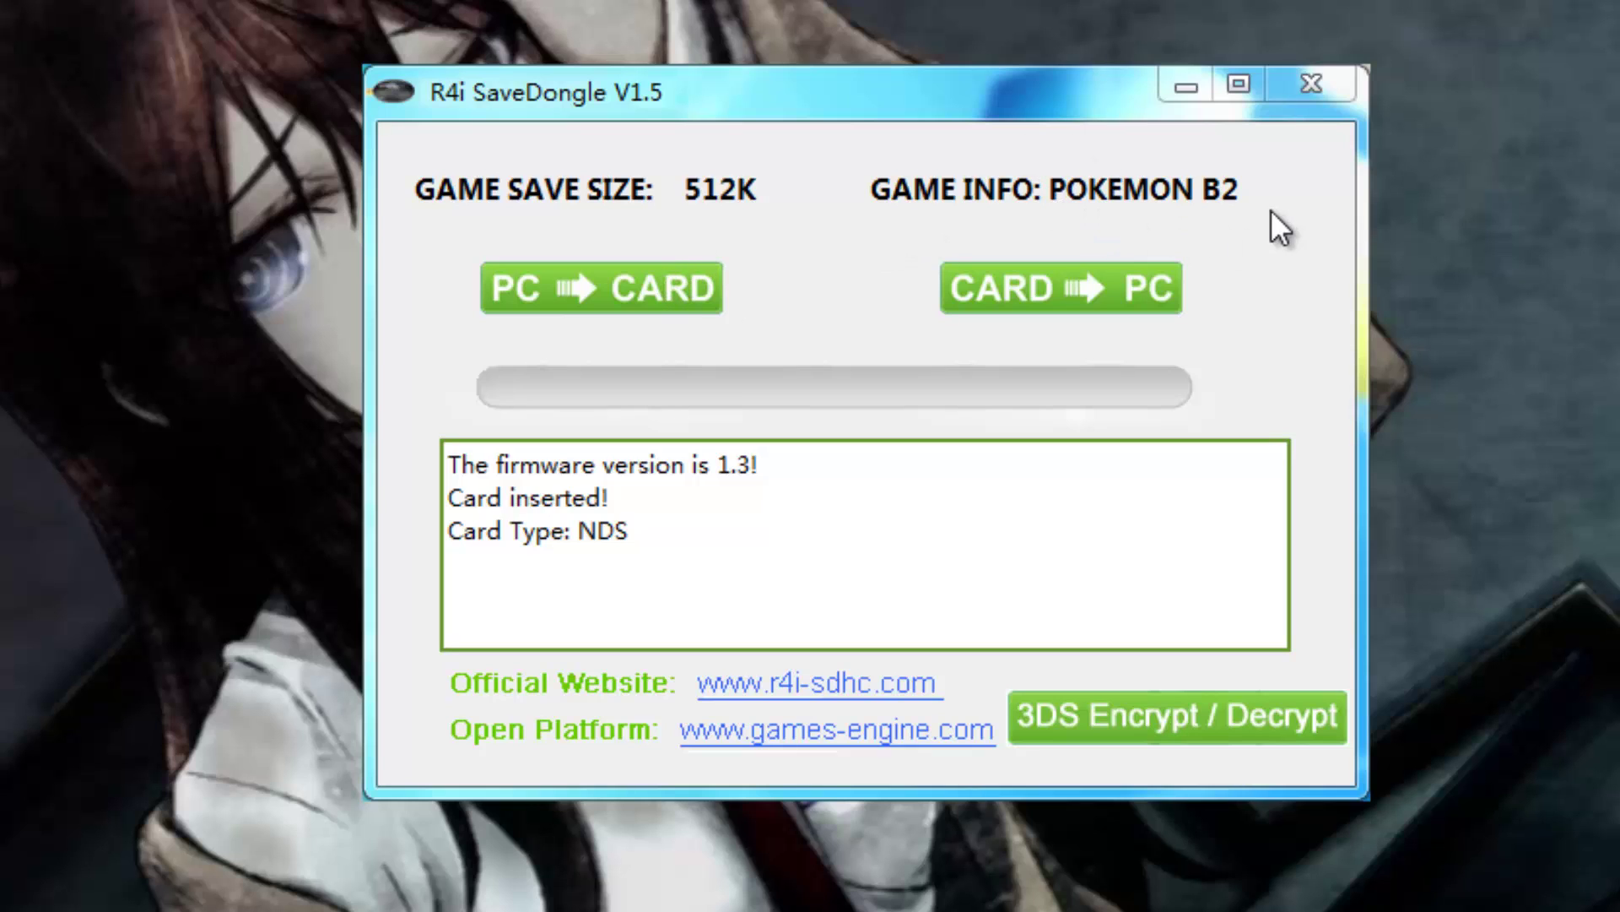
- In R4i SaveDongle, copy the Pokémon Black 2 game save from the card to a file on the PC
left_click(1092, 287)
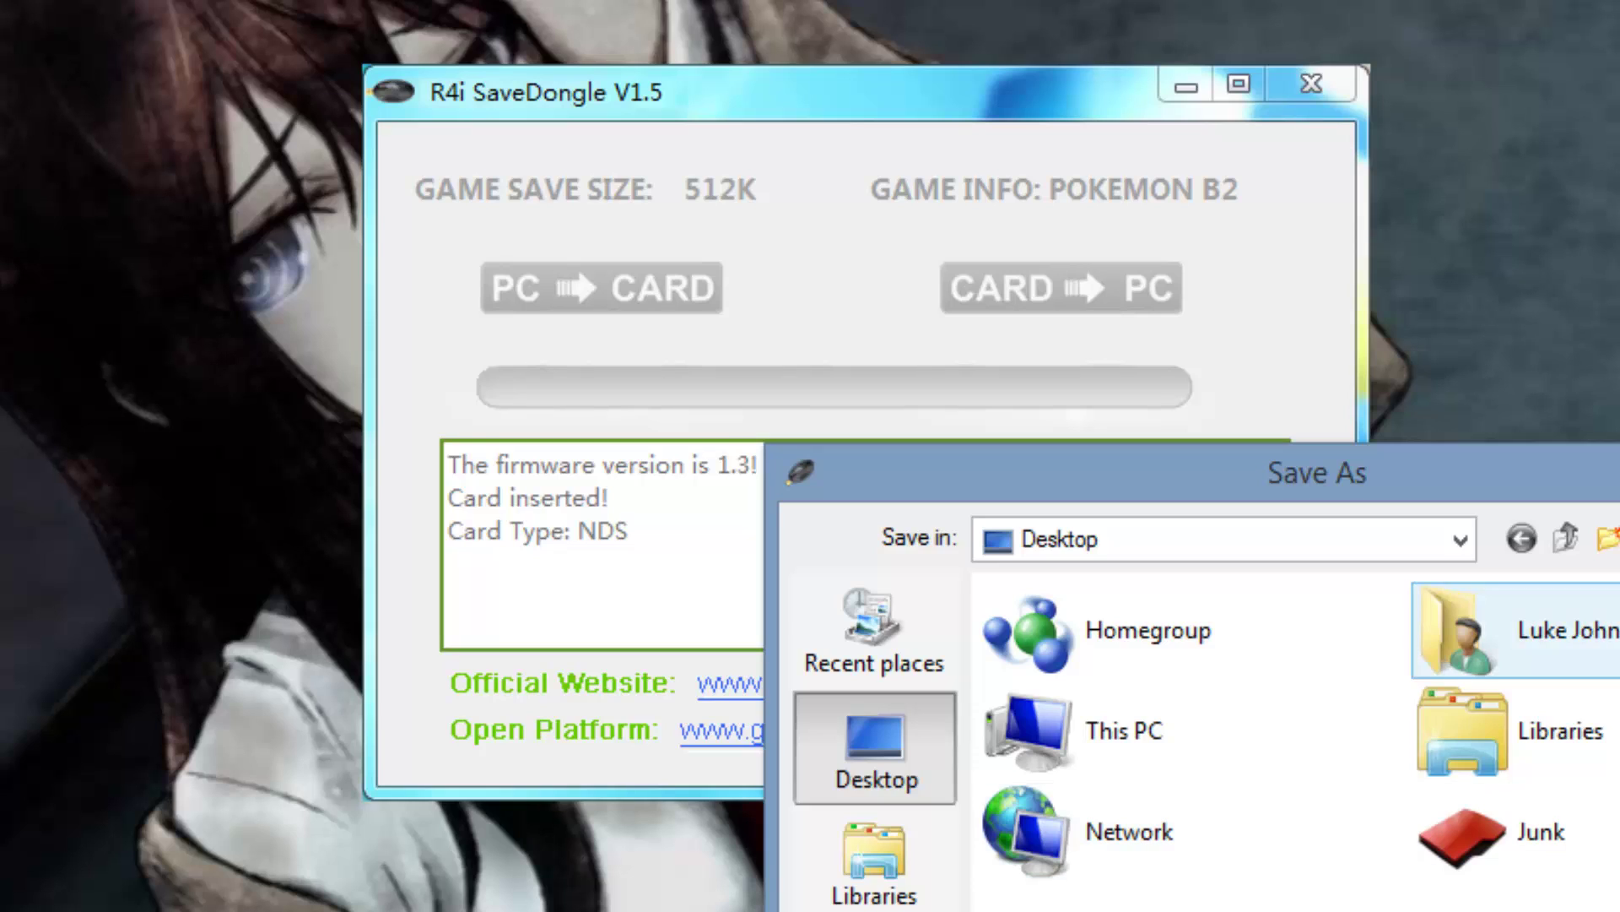
key("Return")
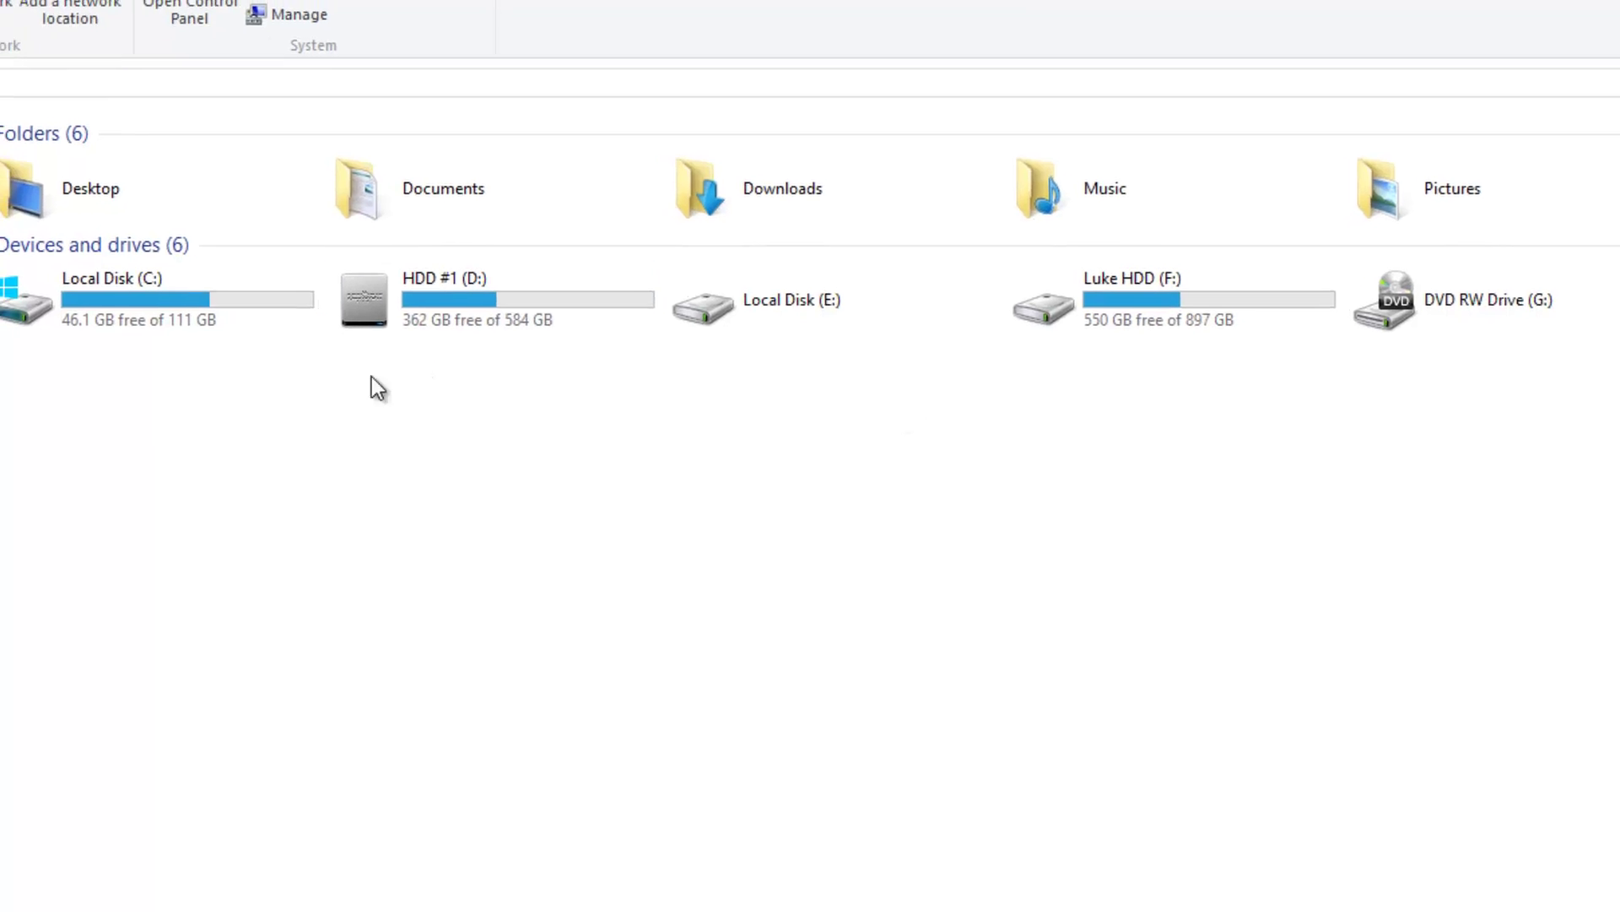
- Open the apps folder on Local Disk (C:) and find the R4i SaveDongle V1.5.exe program
double_click(230, 325)
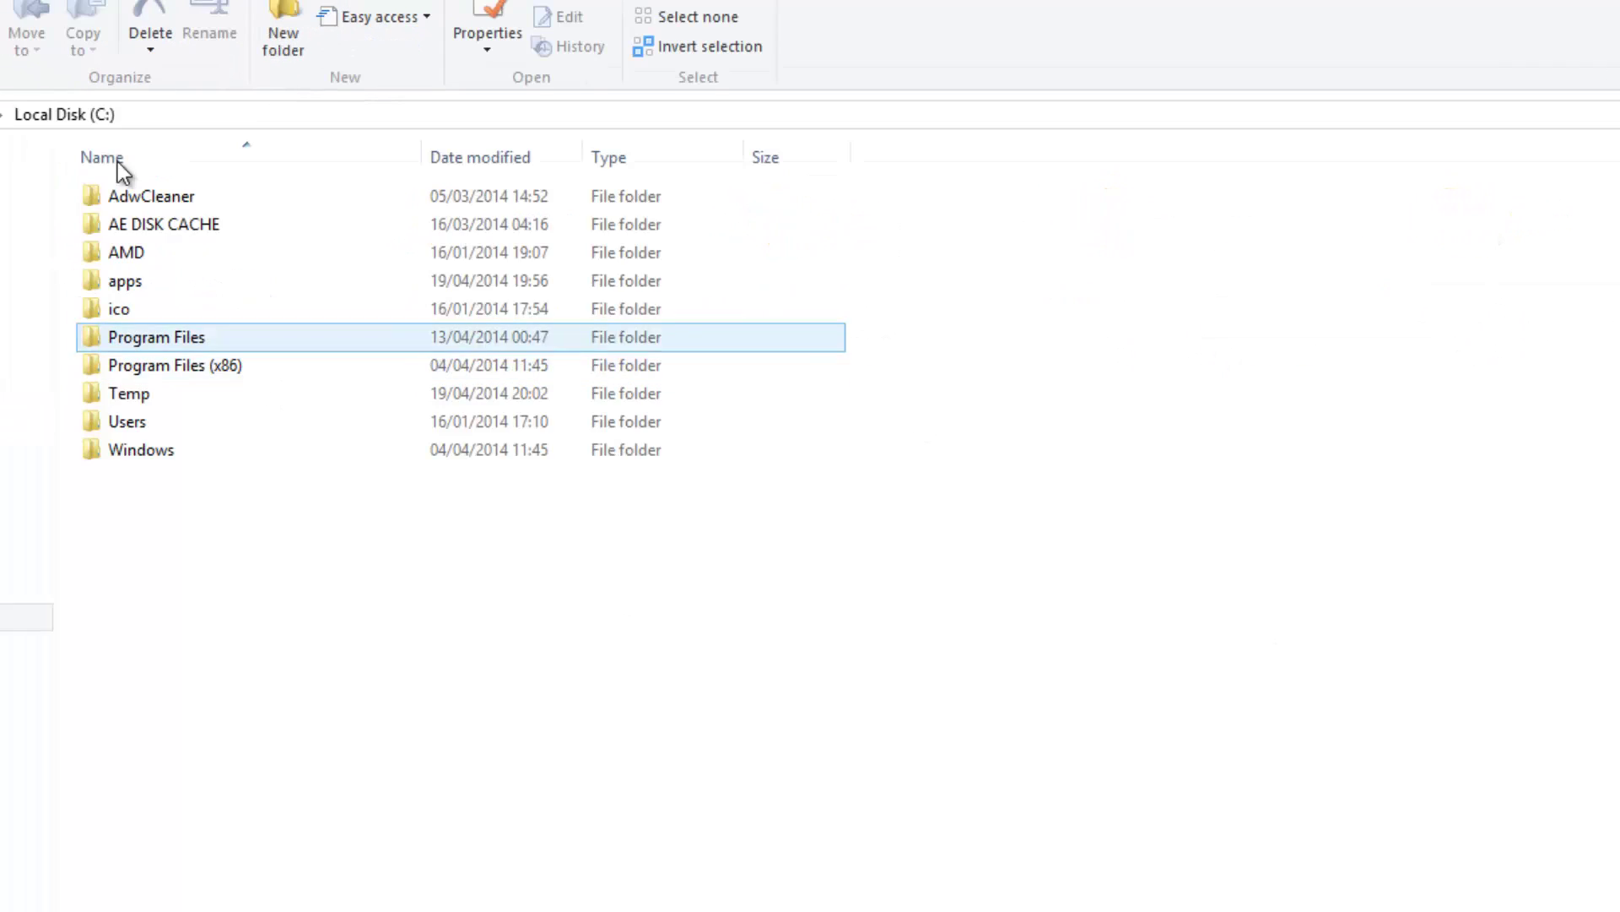
double_click(128, 287)
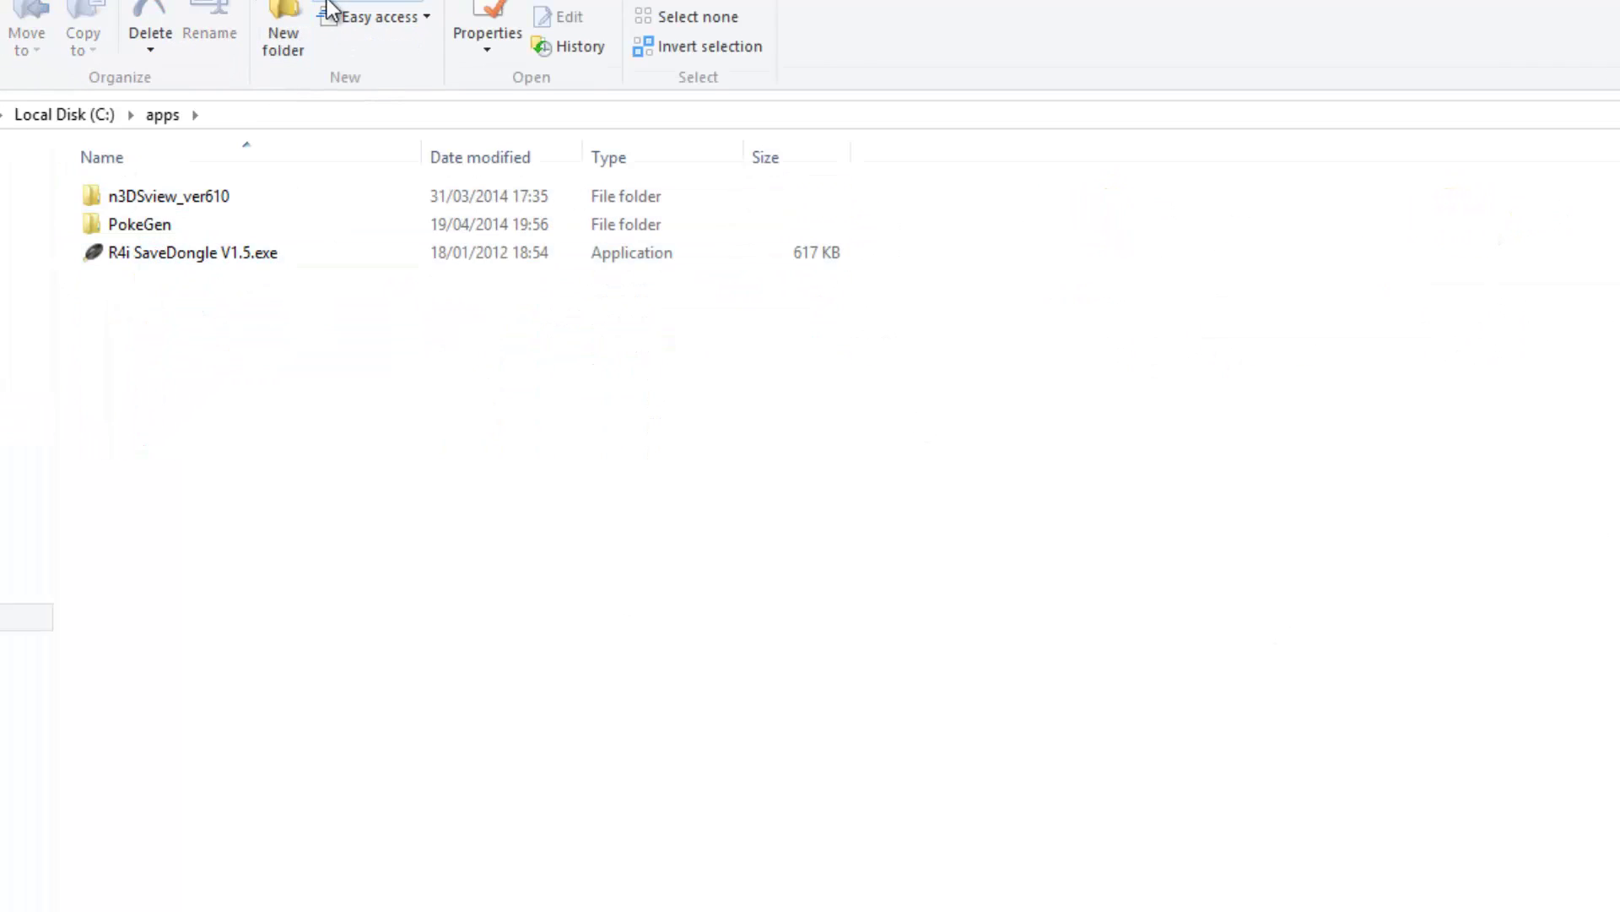
left_click_drag(224, 310, 169, 232)
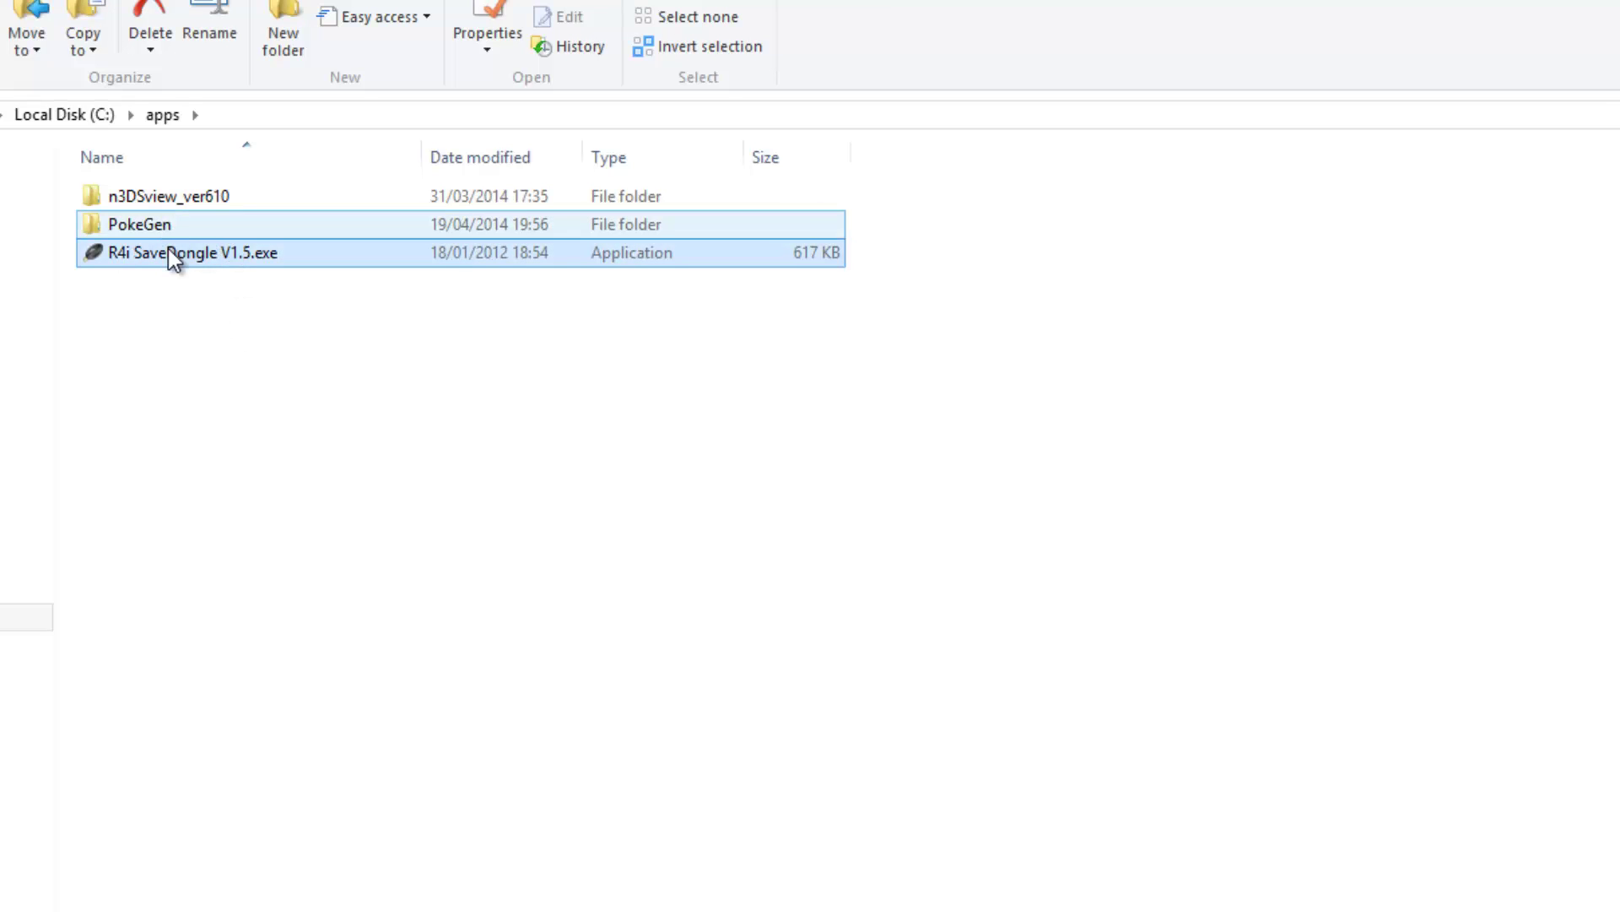
double_click(169, 252)
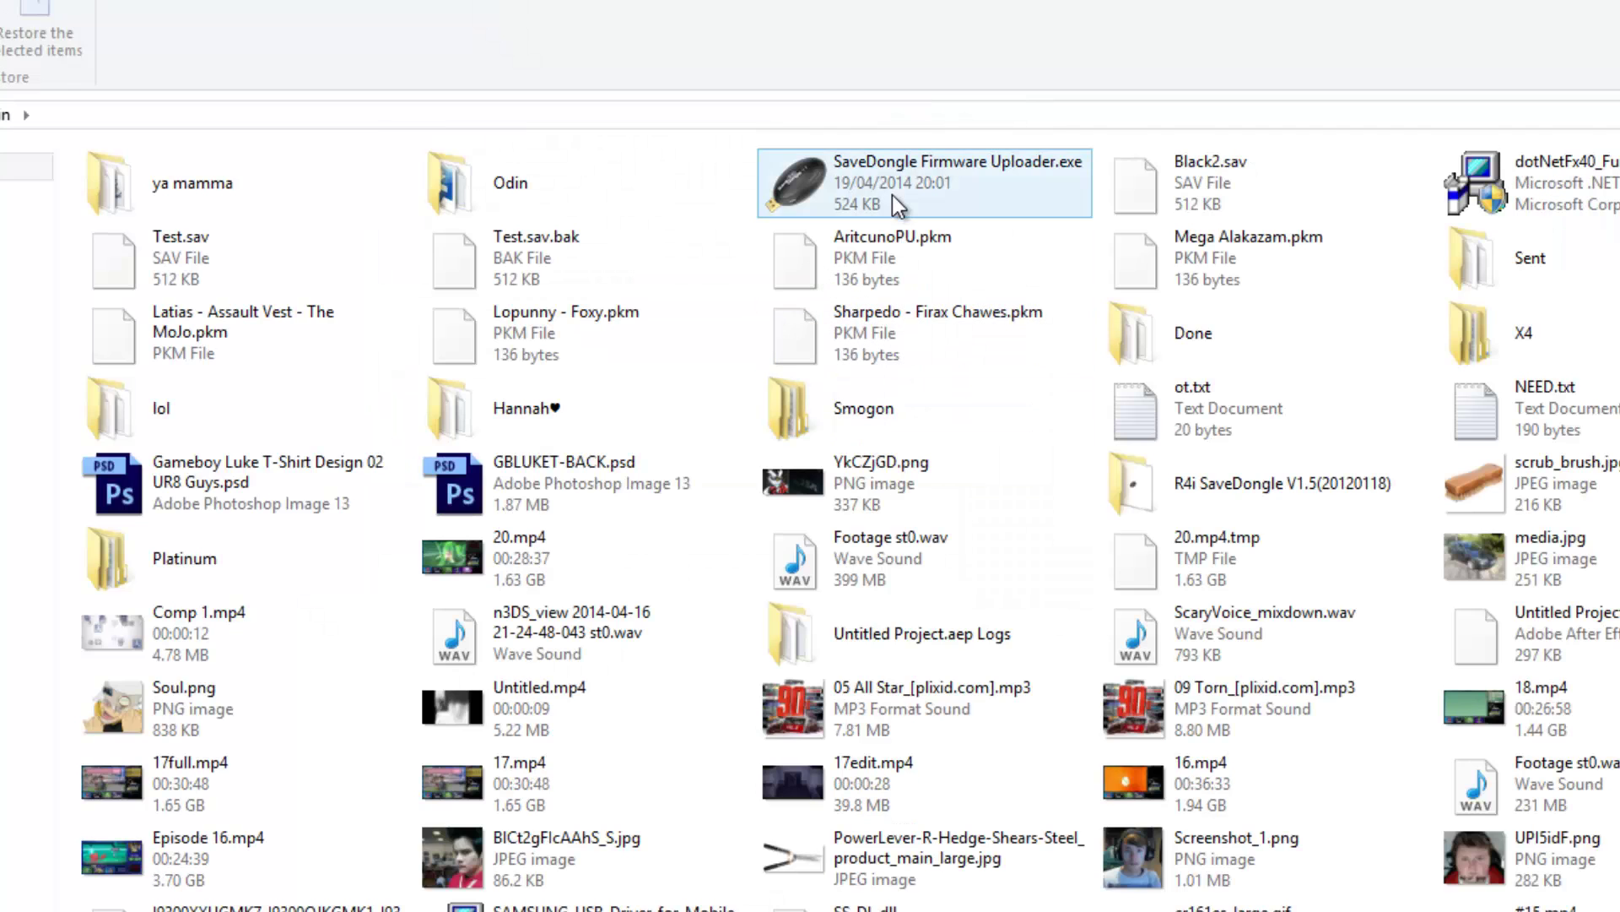
- Restore SaveDongle Firmware Uploader.exe from the Recycle Bin
right_click(888, 189)
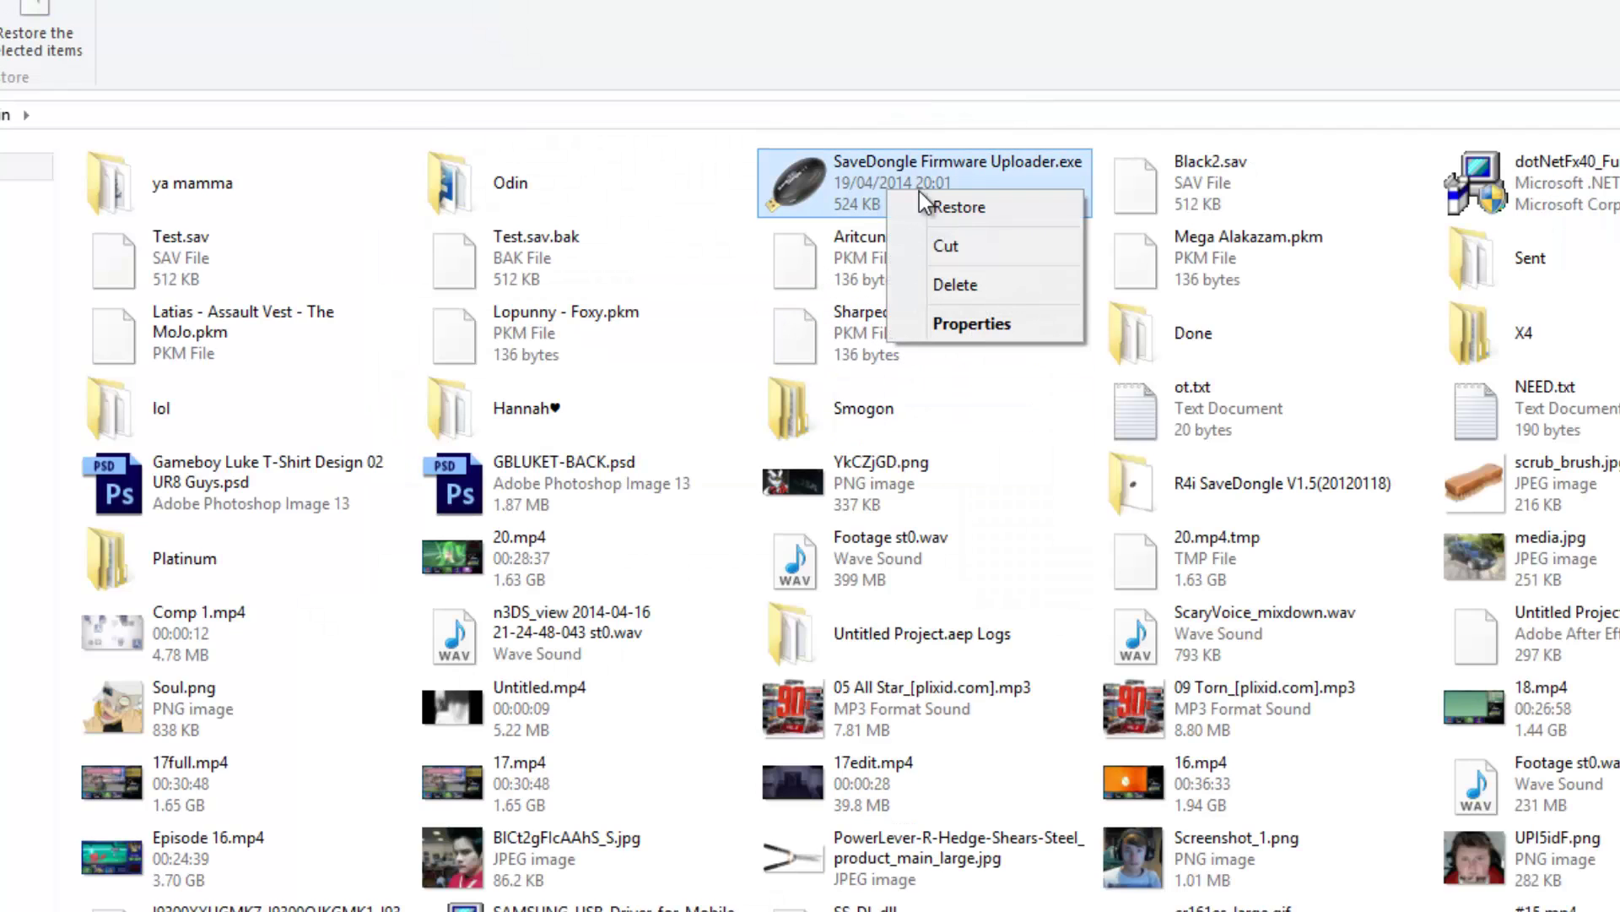
left_click(962, 206)
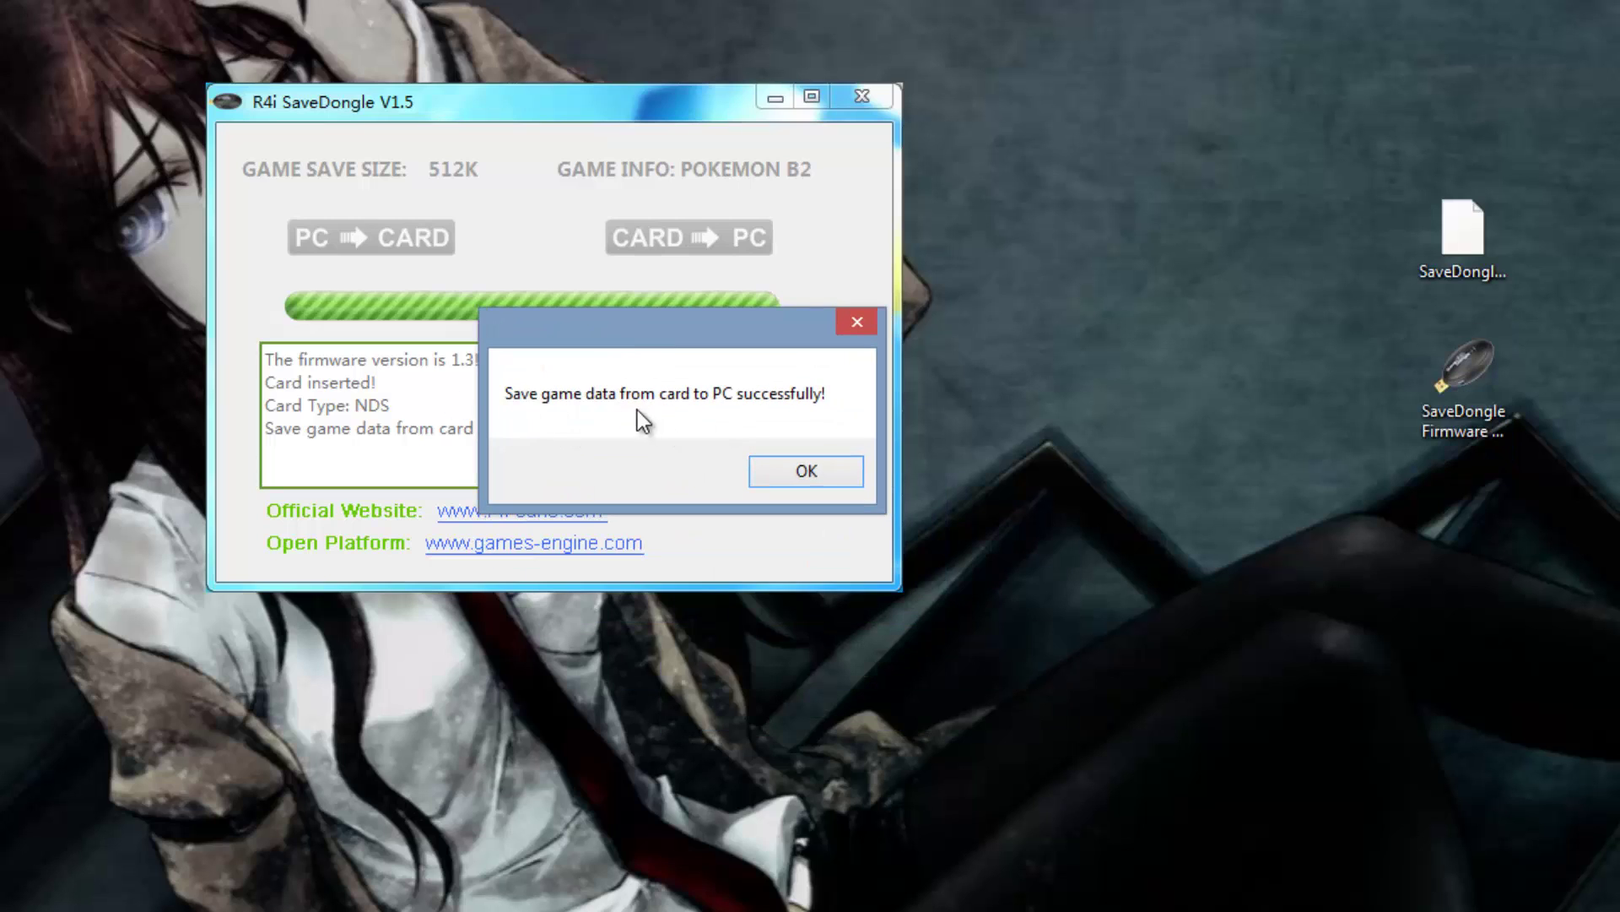
- Close R4i SaveDongle after the save transfer and run SaveDongle Firmware Uploader from the desktop
left_click(796, 479)
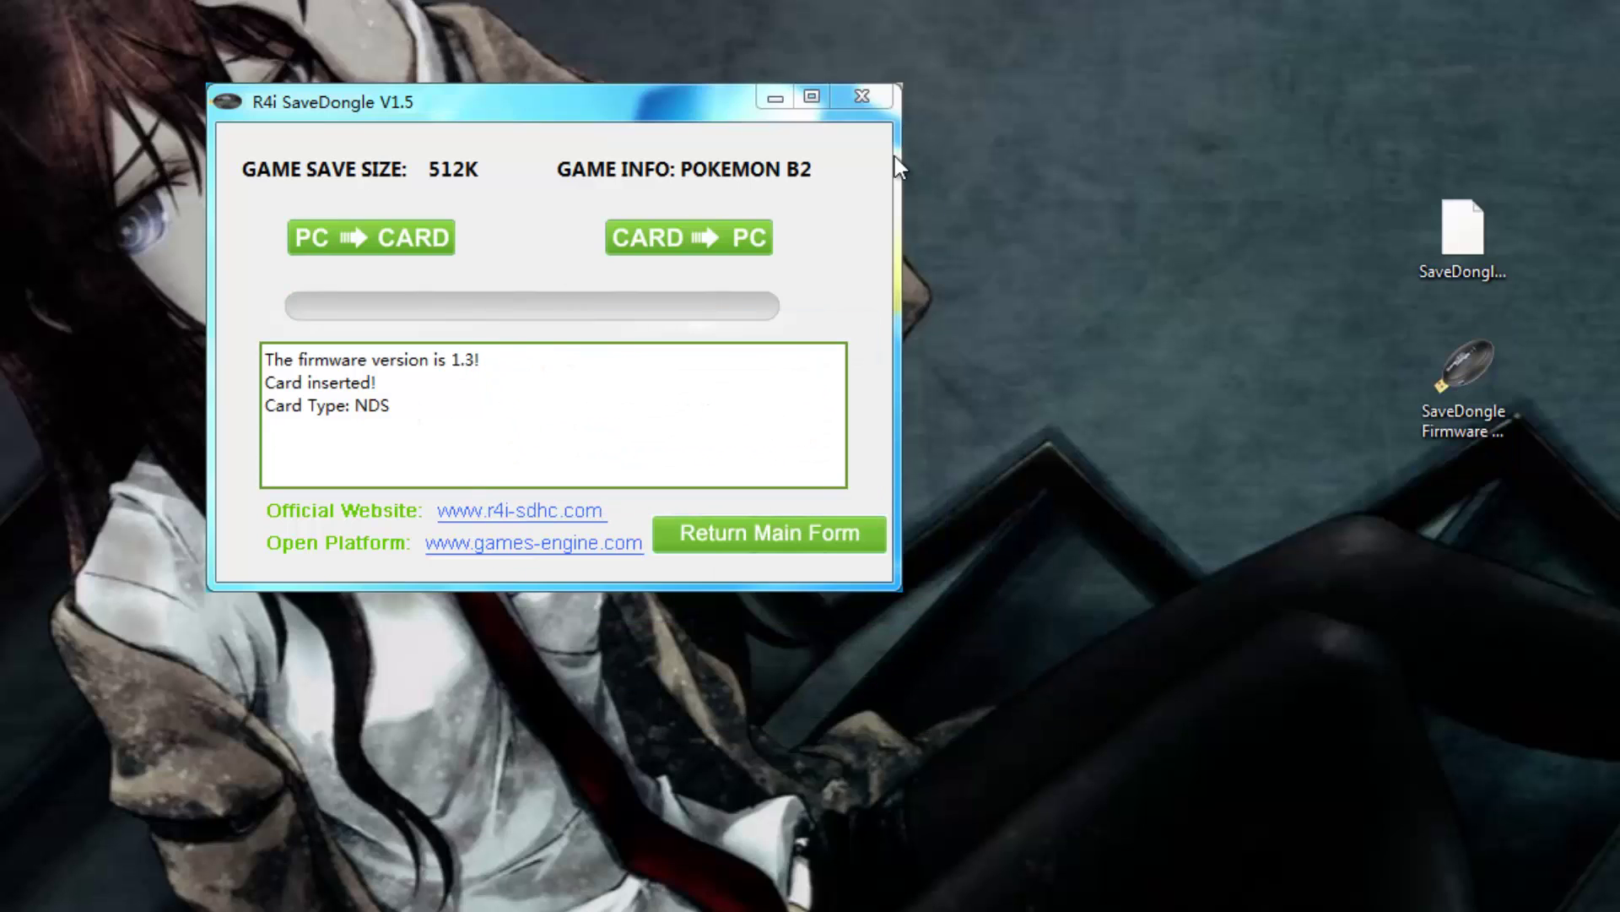
left_click(860, 102)
left_click(1482, 385)
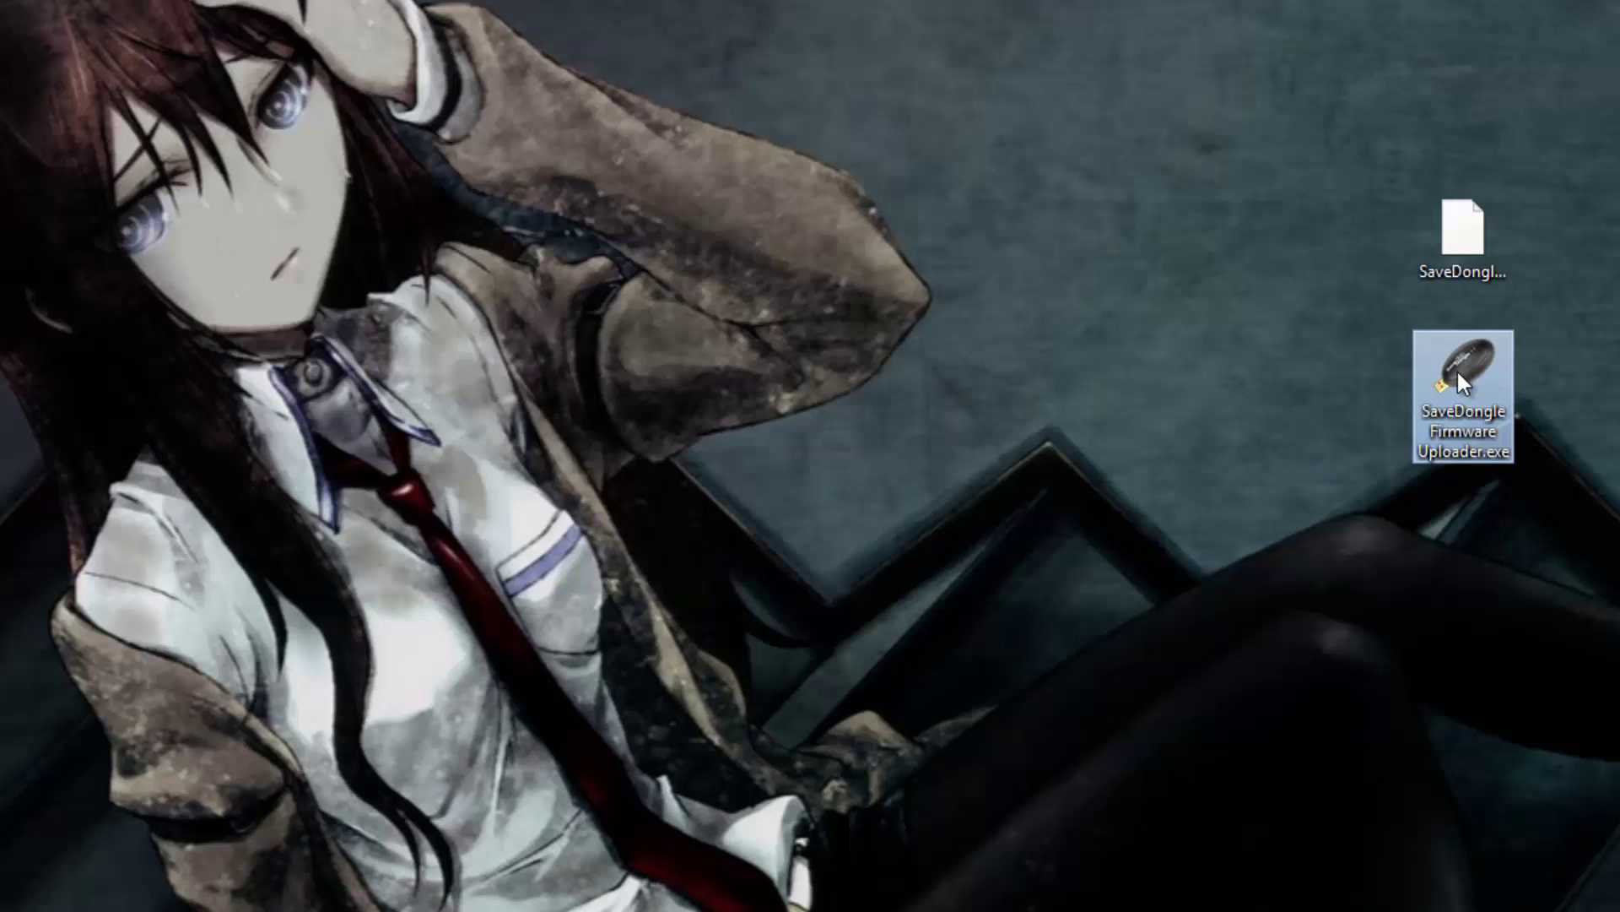
right_click(1457, 368)
left_click(1503, 414)
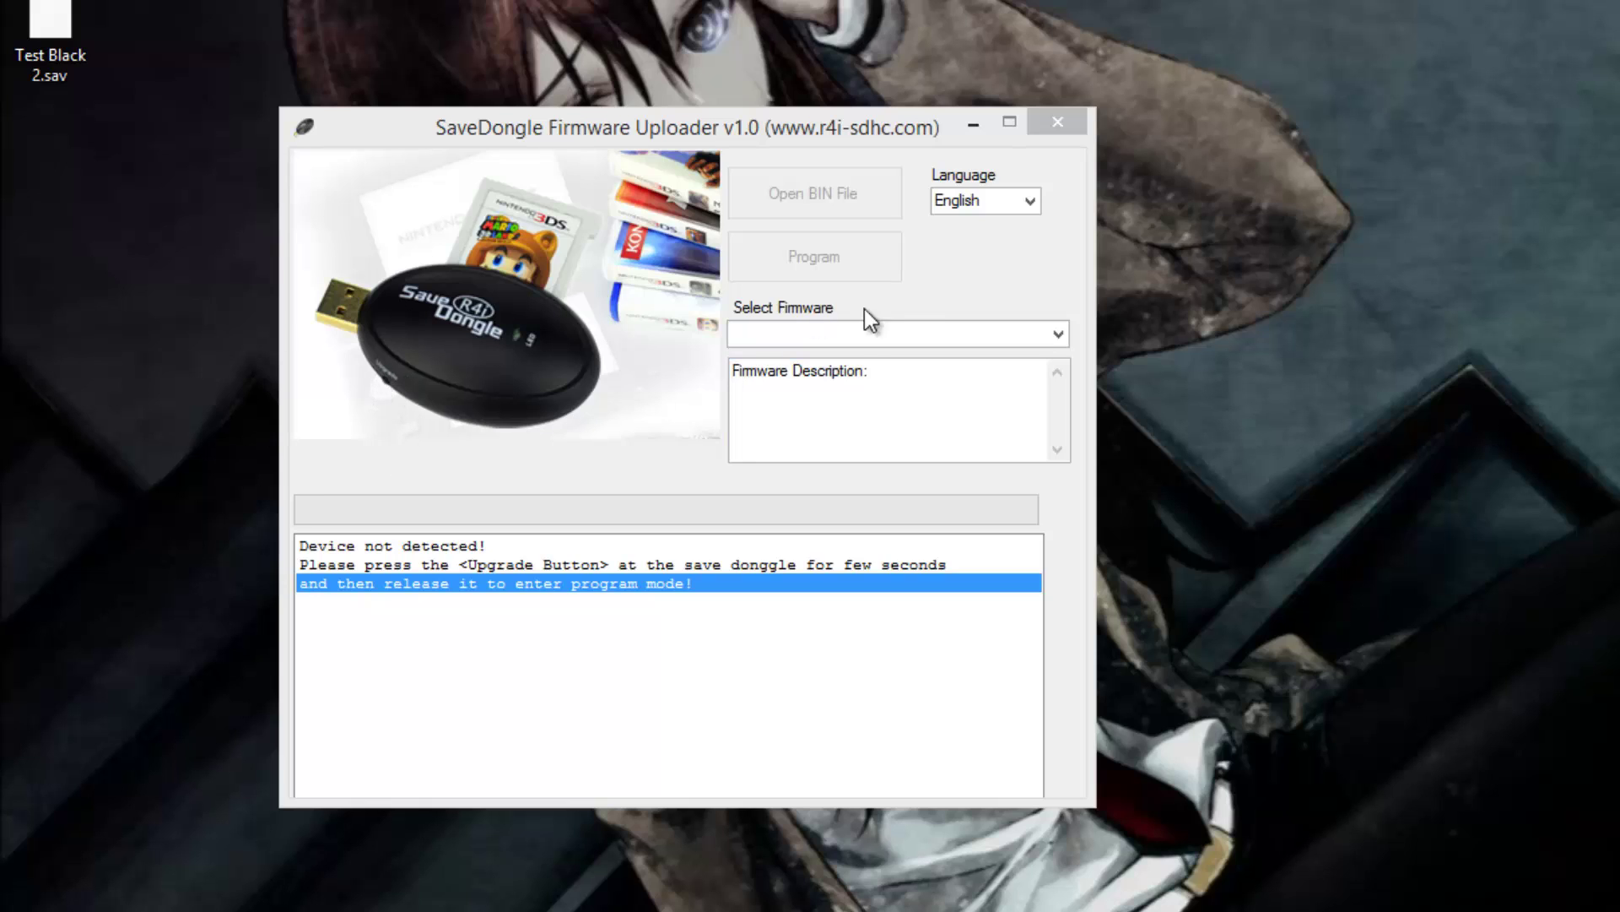
left_click(801, 184)
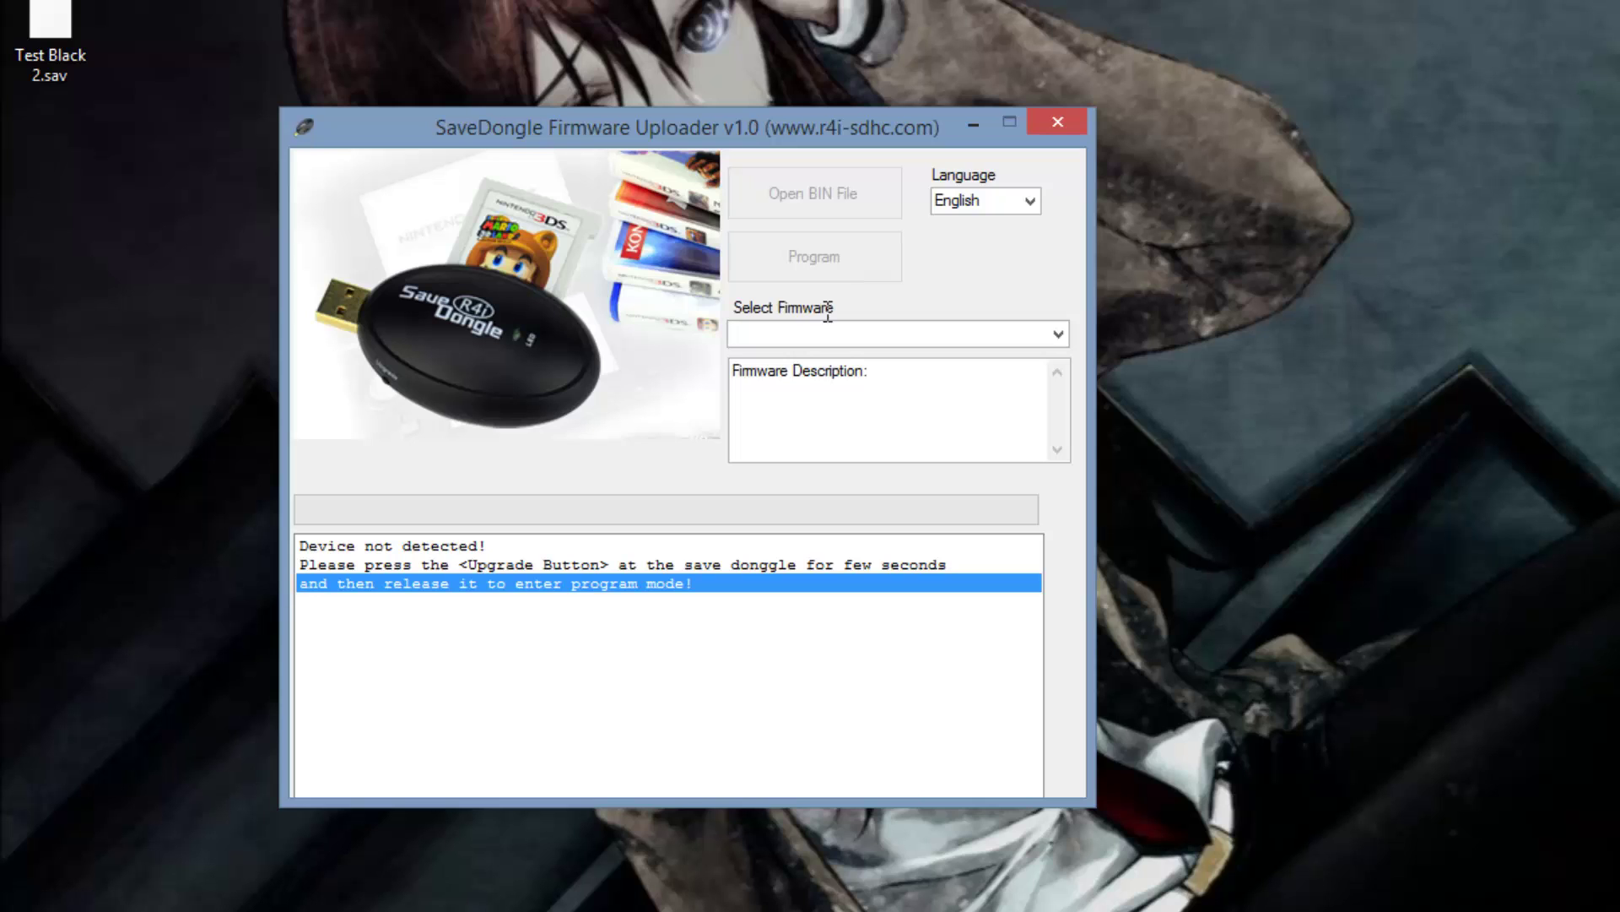
- Close SaveDongle Firmware Uploader and move Test Black 2.sav toward the middle of the desktop
left_click(1058, 123)
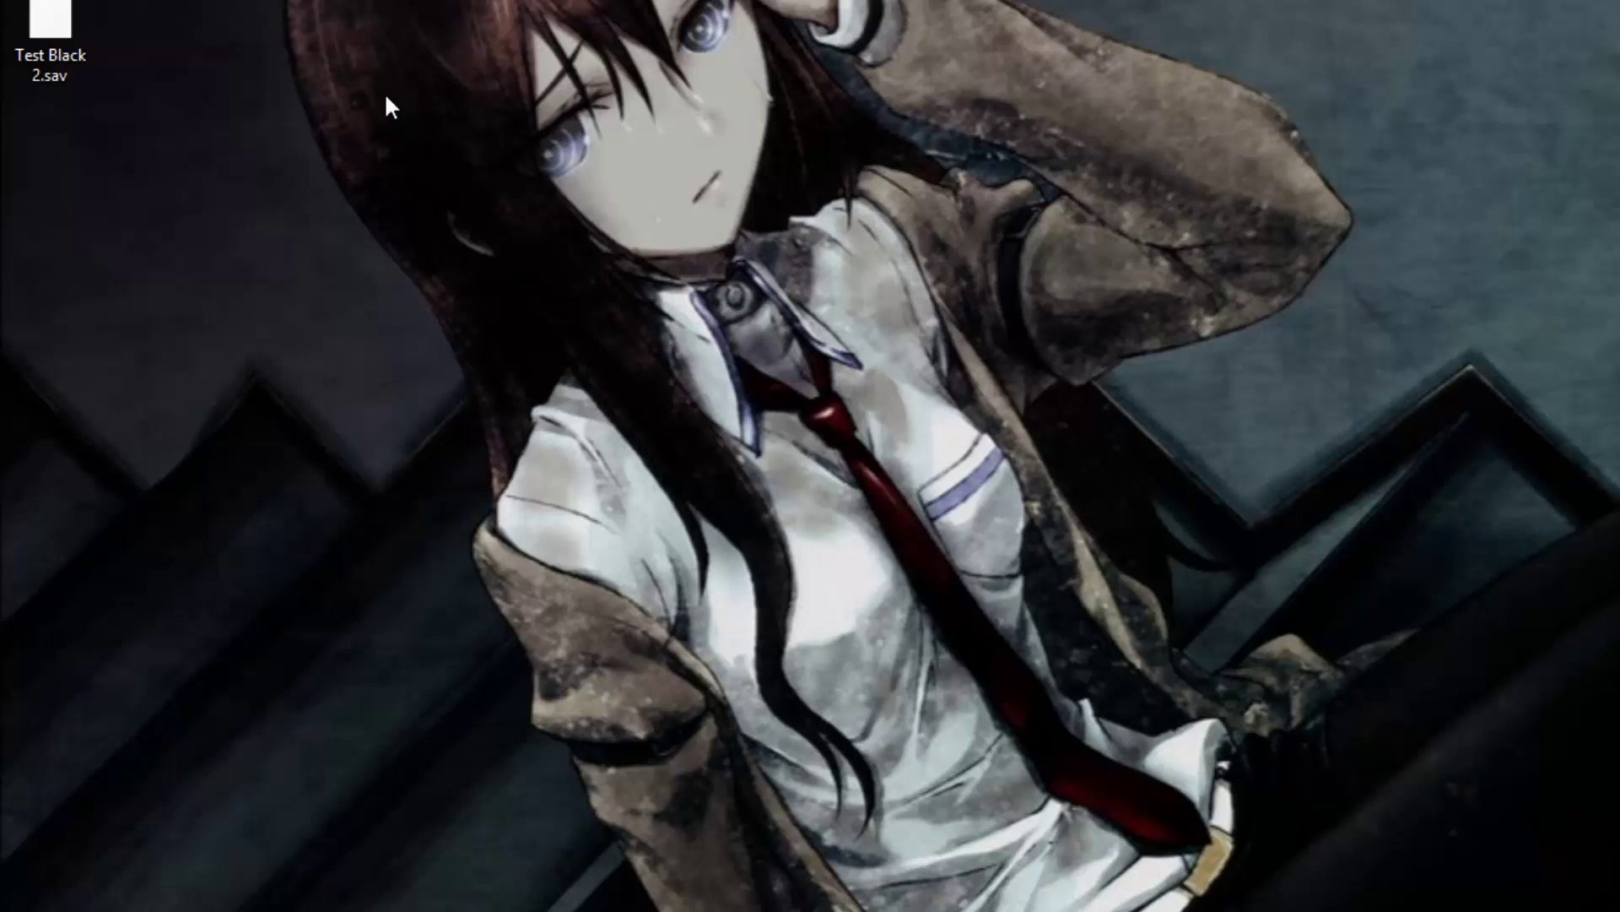
left_click_drag(80, 72, 692, 337)
left_click(804, 562)
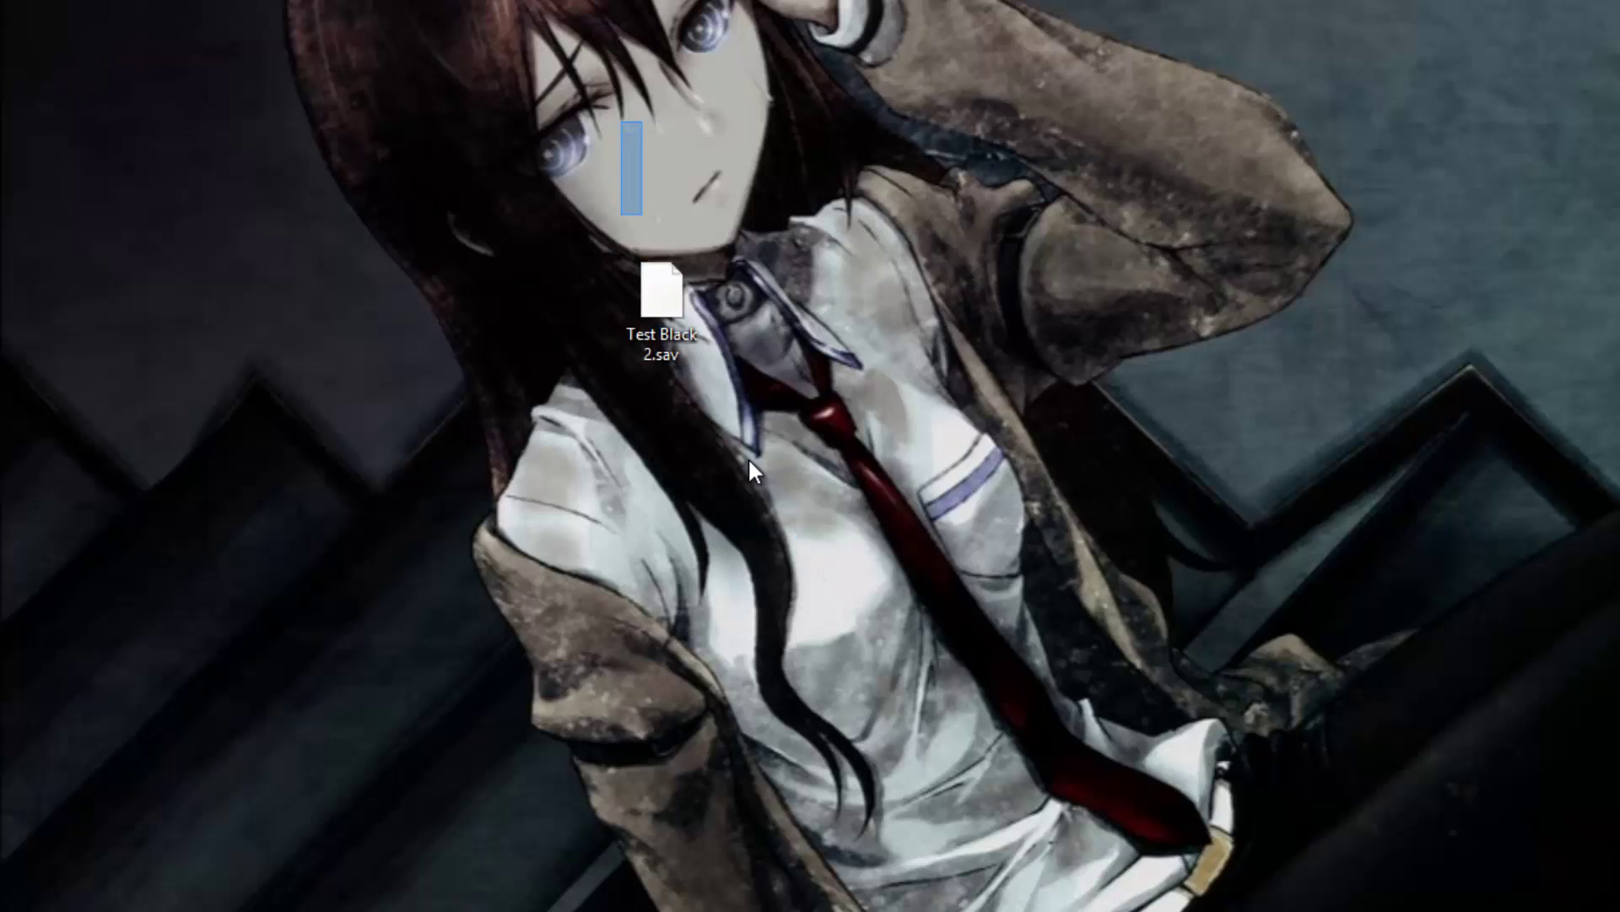
left_click_drag(858, 568, 1581, 705)
- Launch PokeGen and load the Test Black 2.sav game save from the Desktop
key("super")
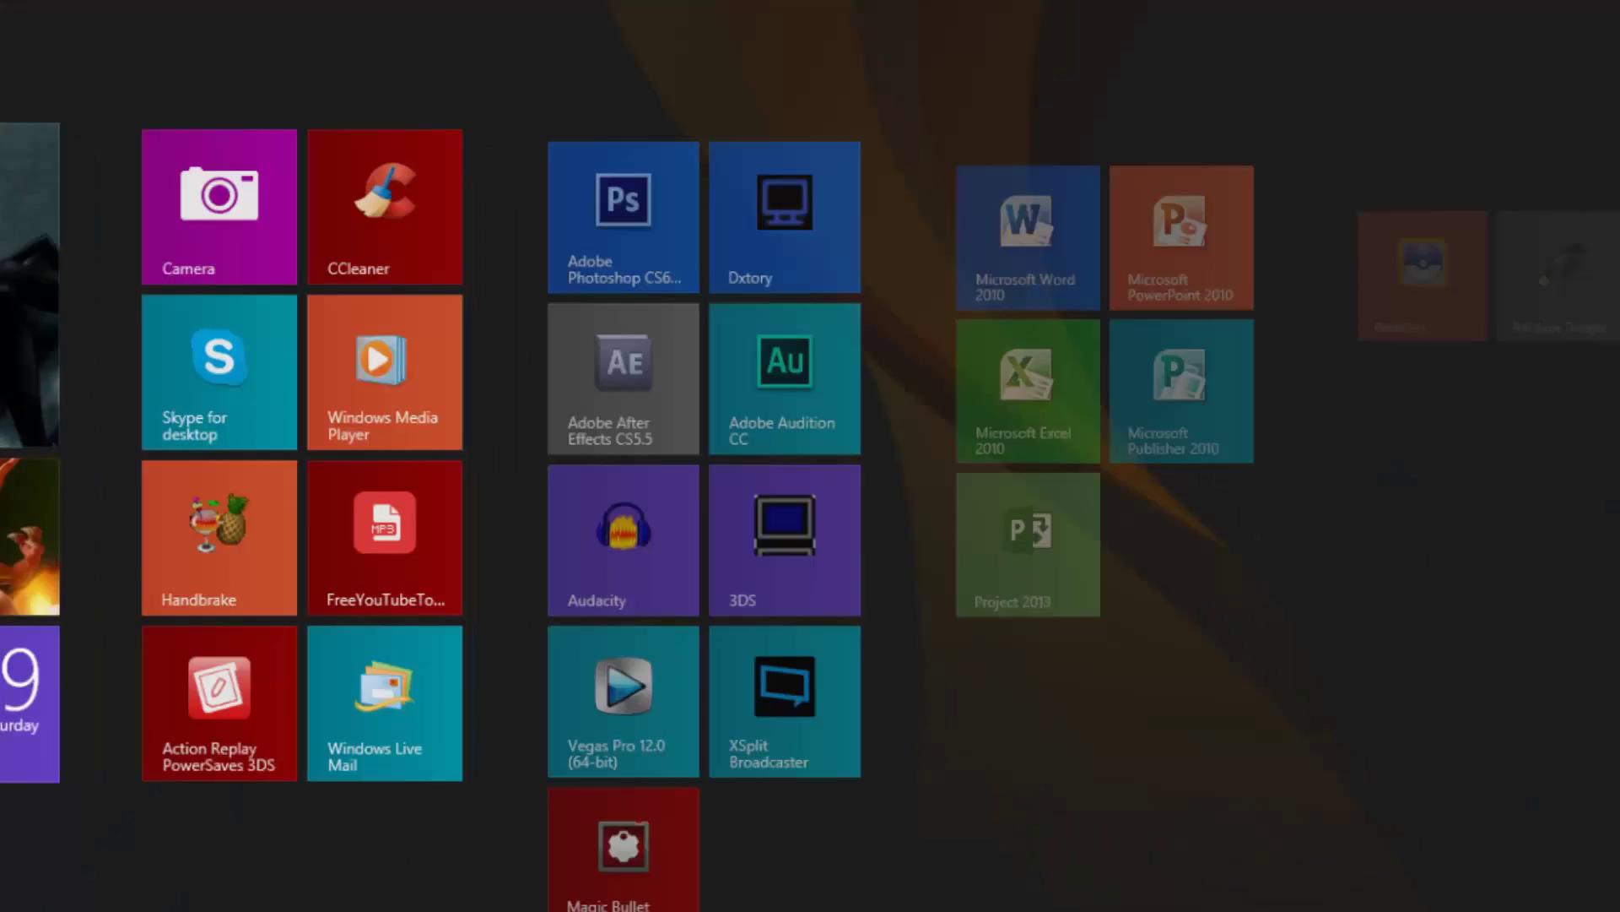
left_click(1285, 194)
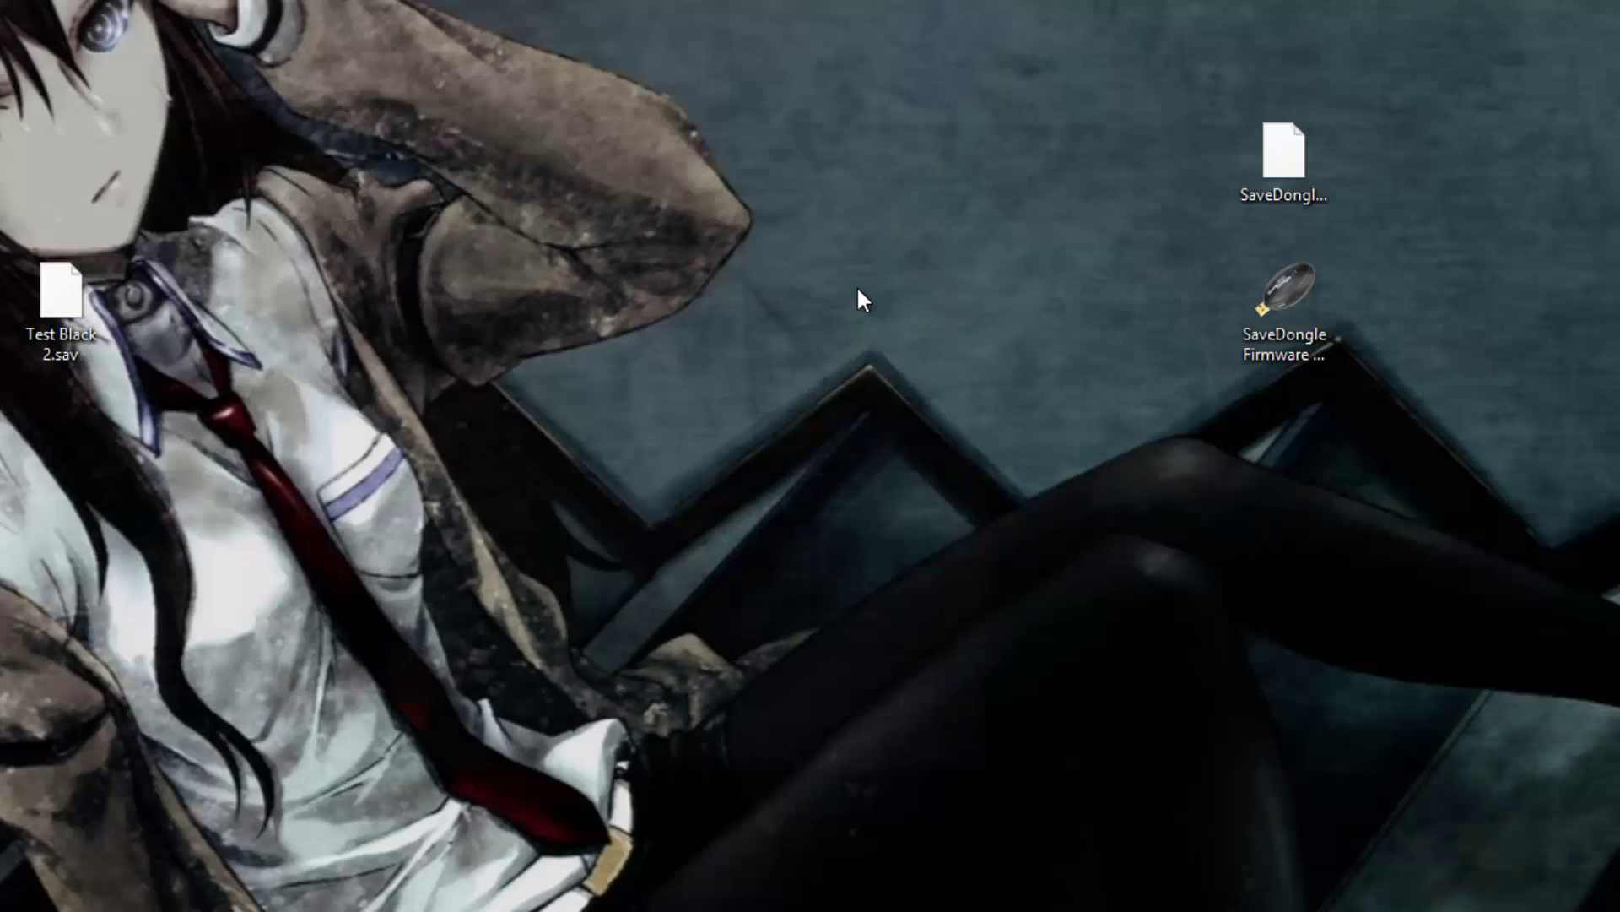
left_click(375, 351)
left_click(440, 408)
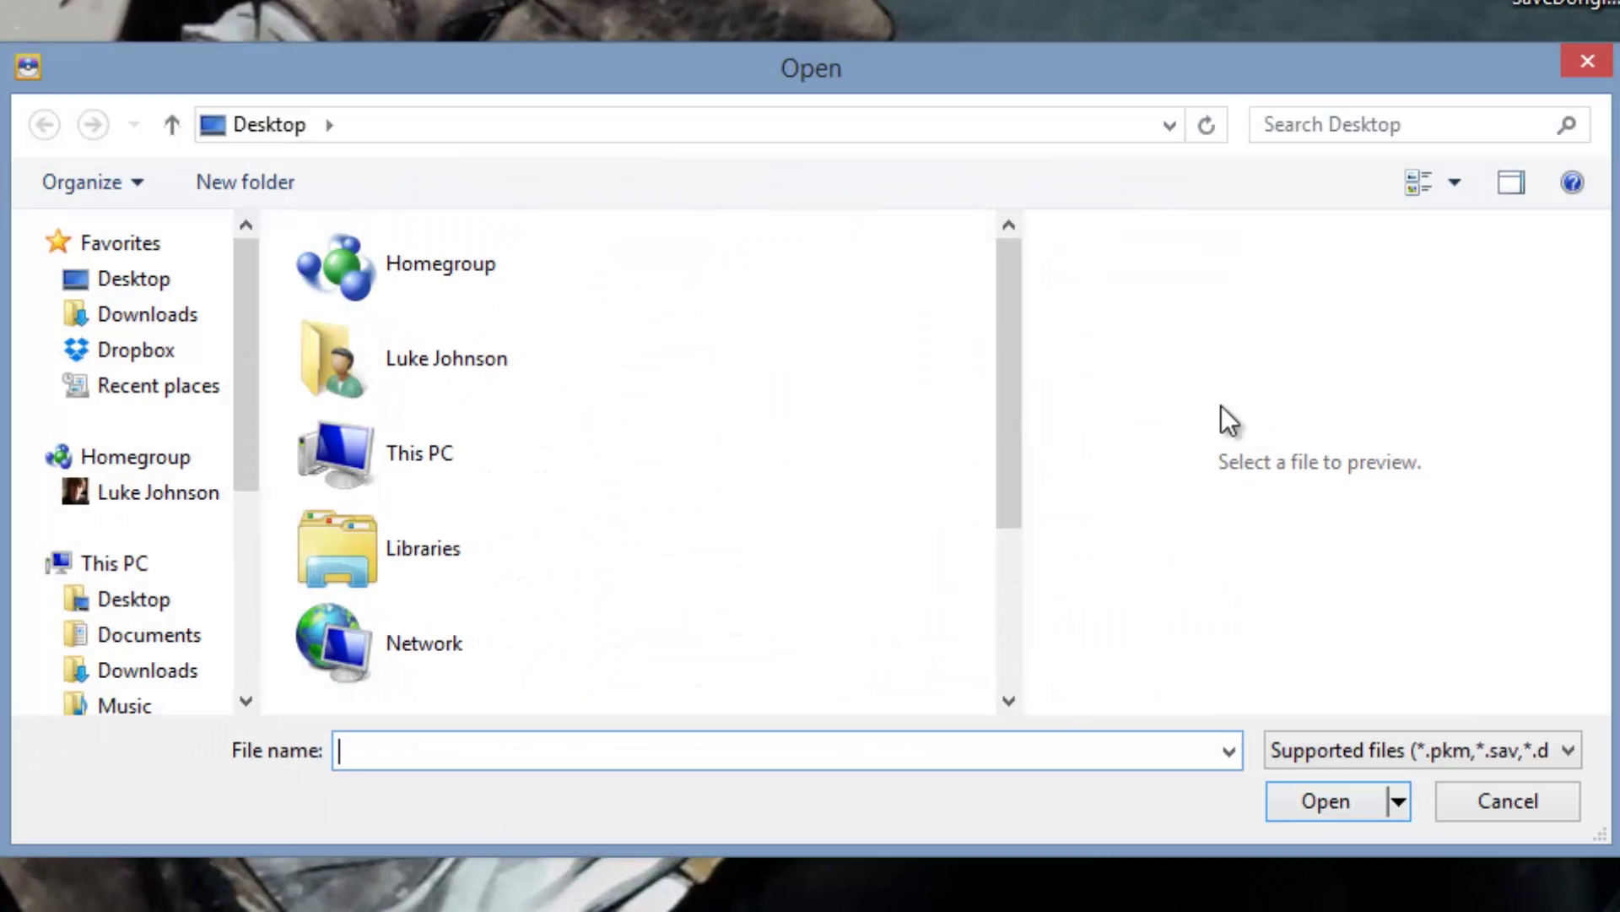
left_click_drag(1012, 387, 1013, 531)
left_click(449, 554)
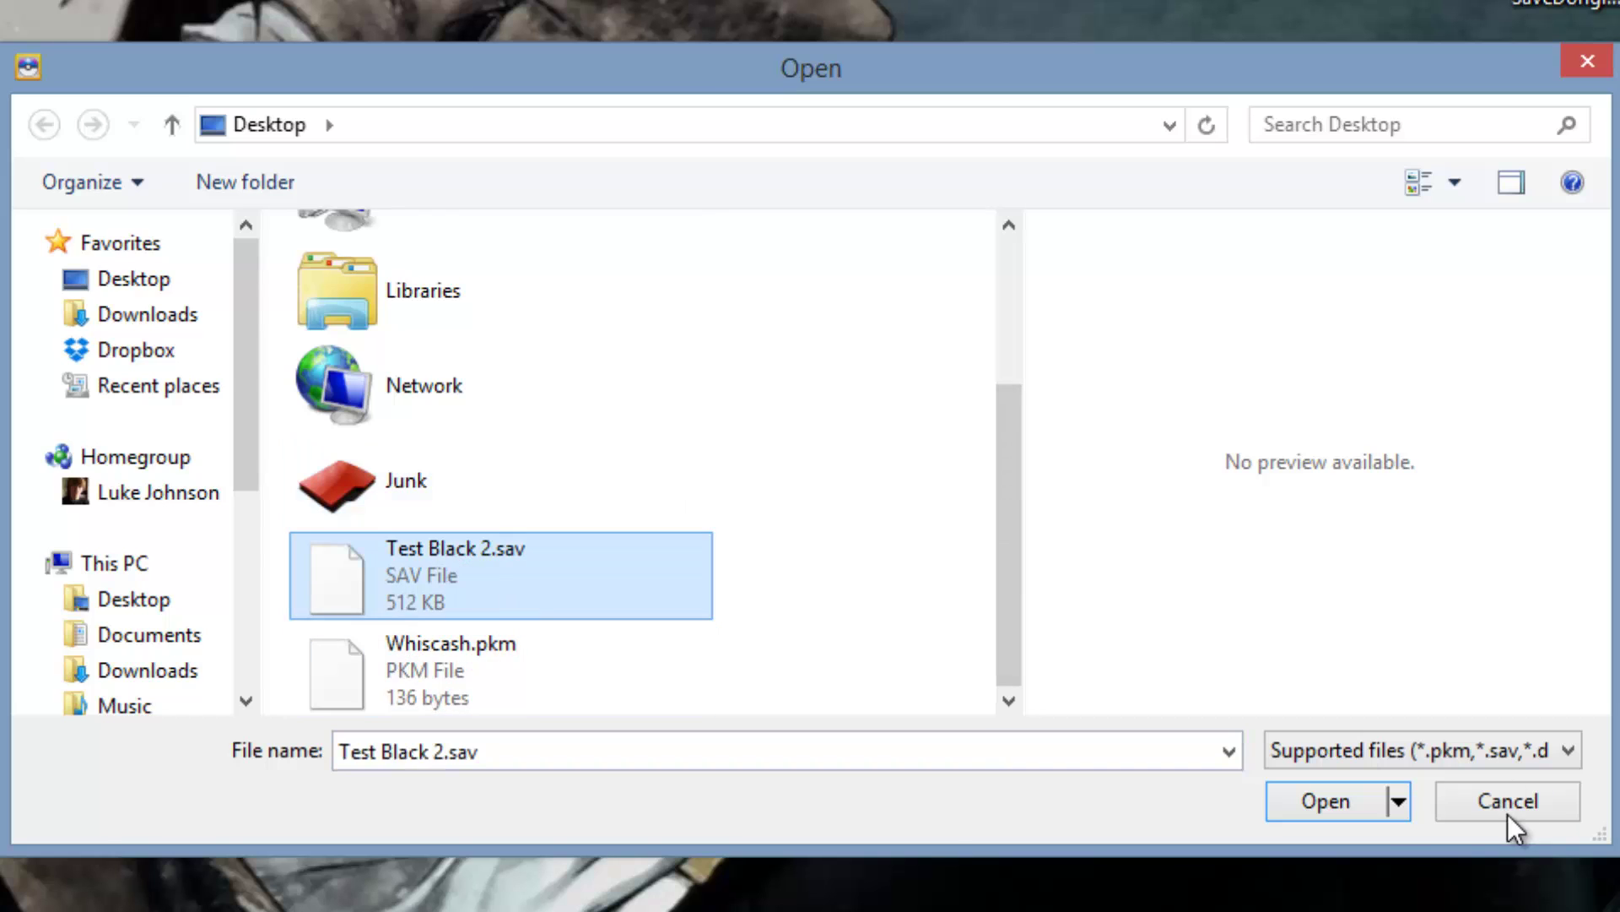
left_click(1359, 788)
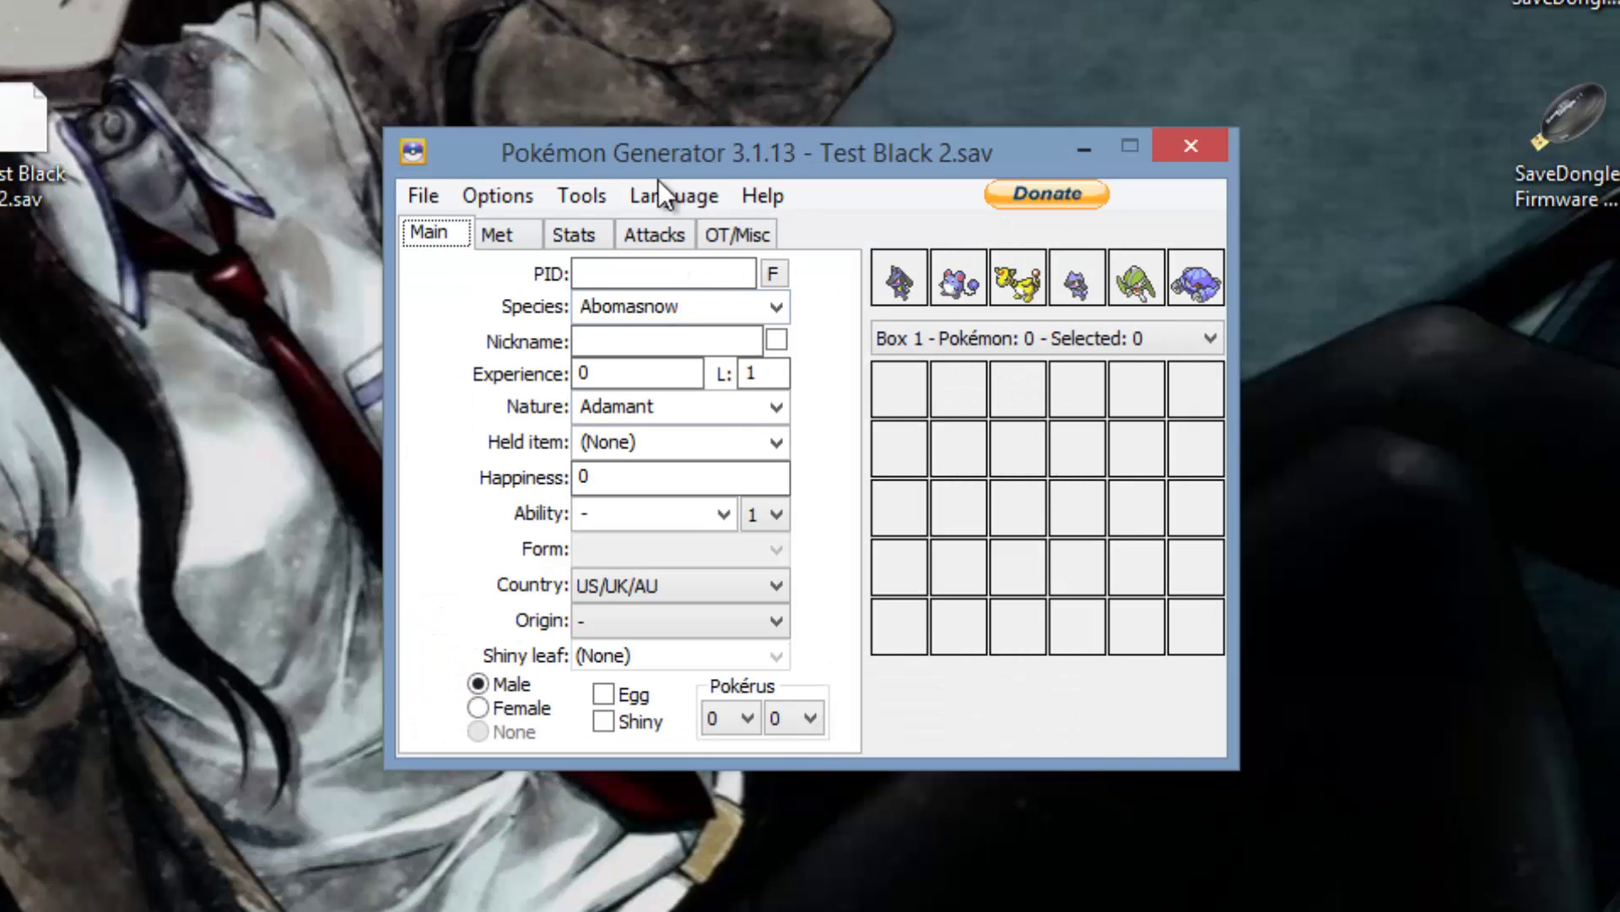
- Load the Whiscash.pkm file from the Desktop into the Pokémon editor
left_click(418, 200)
left_click(472, 238)
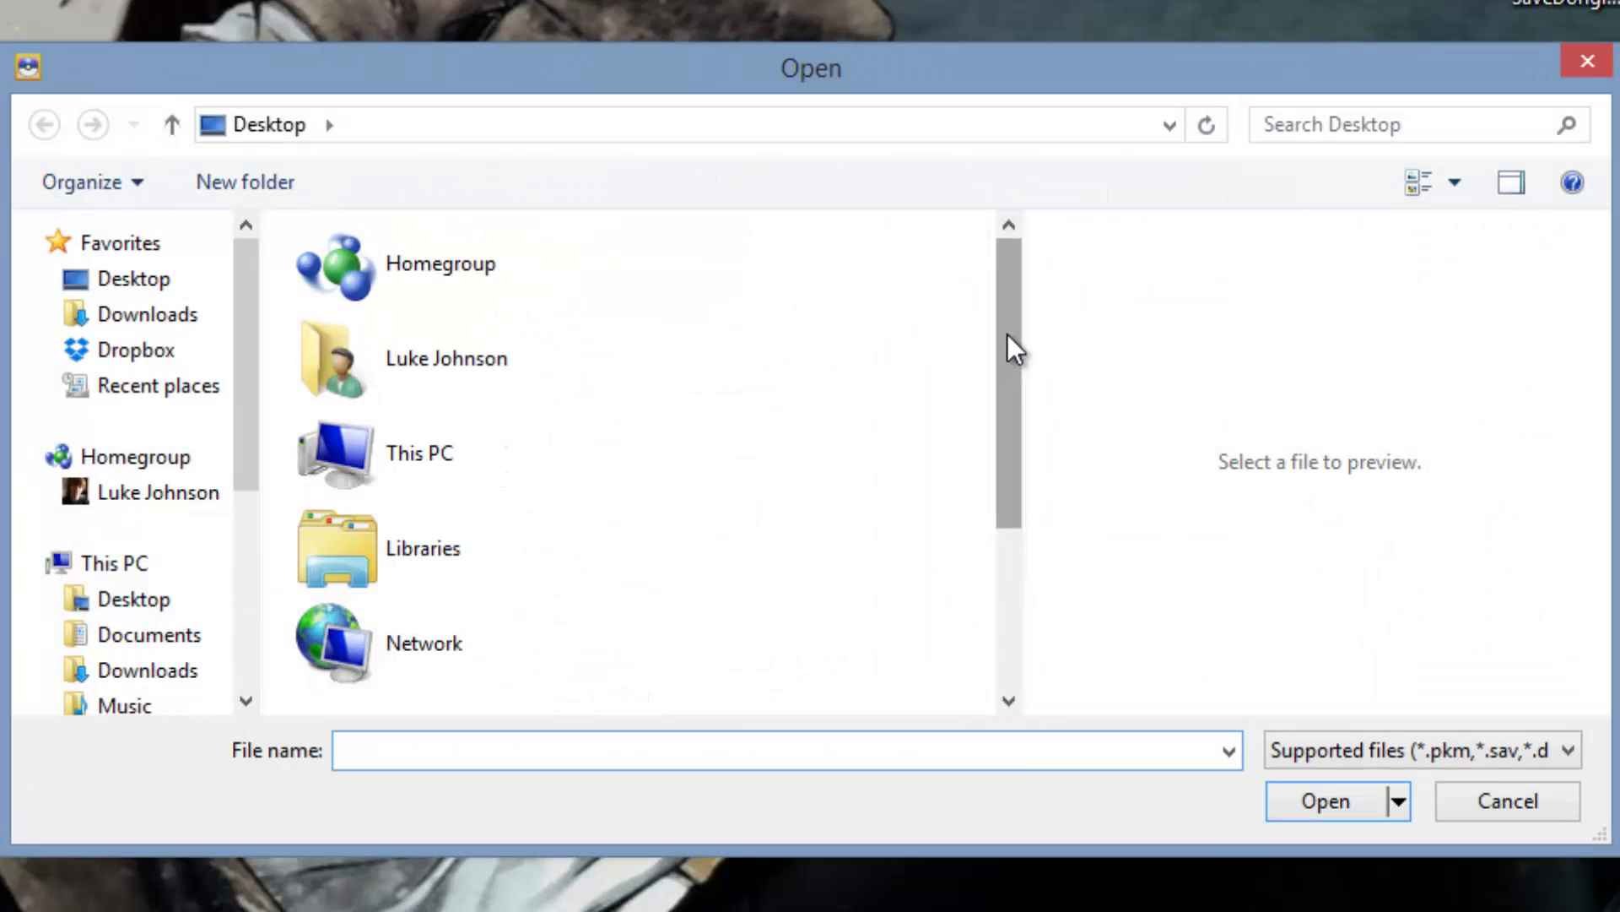
scroll(1006, 350, "down", 3)
double_click(449, 679)
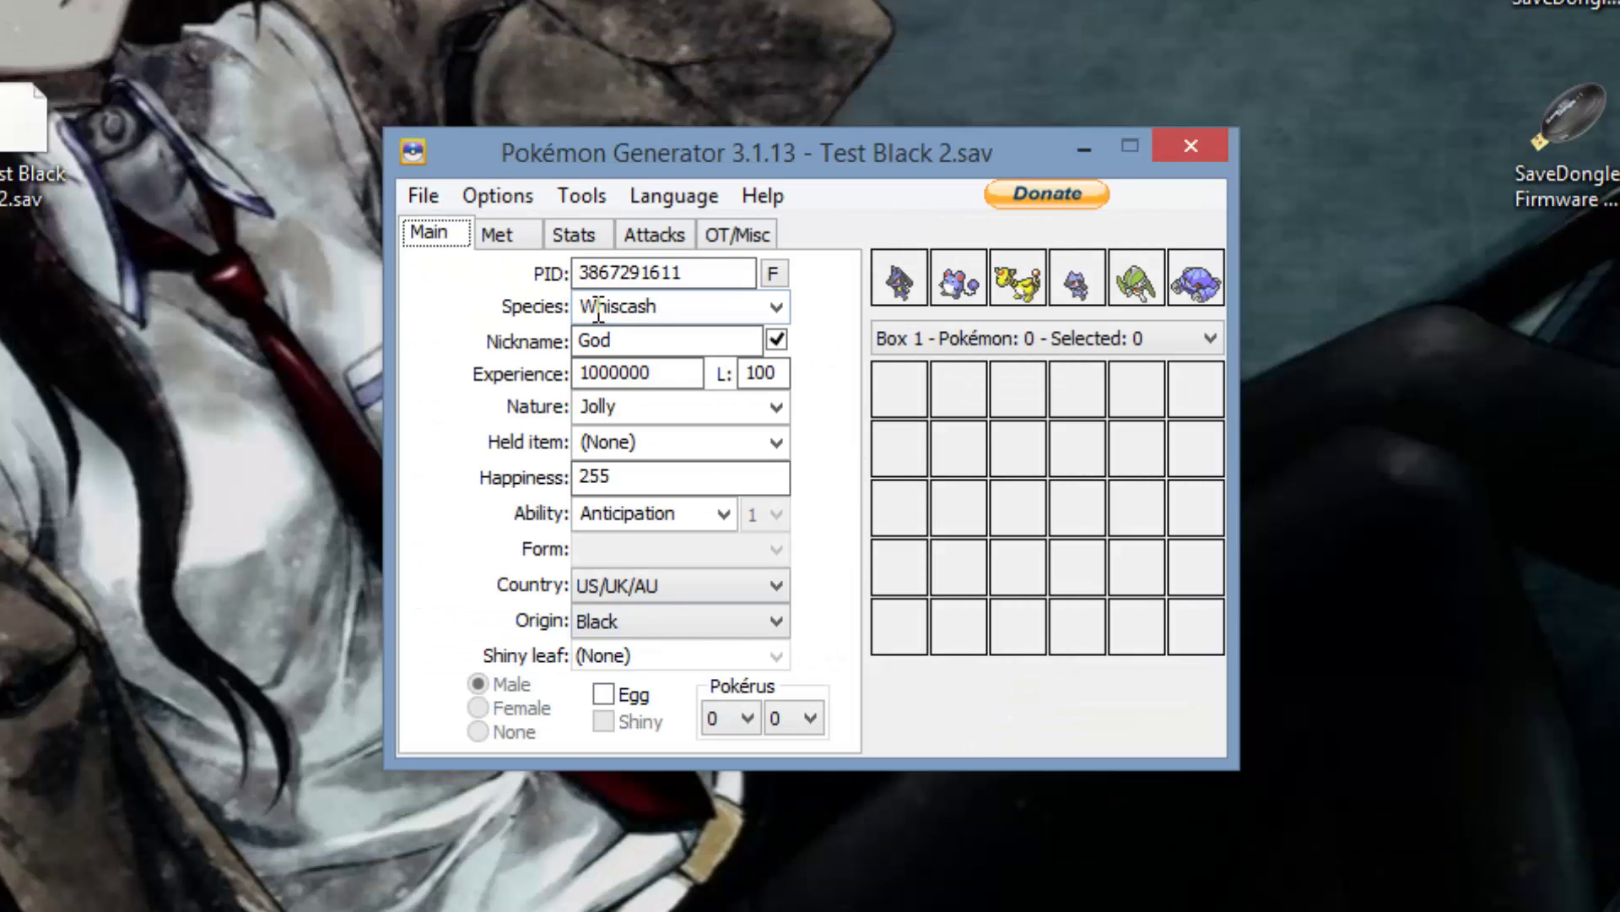
- Set the loaded Whiscash into the first slot of Box 1
right_click(894, 390)
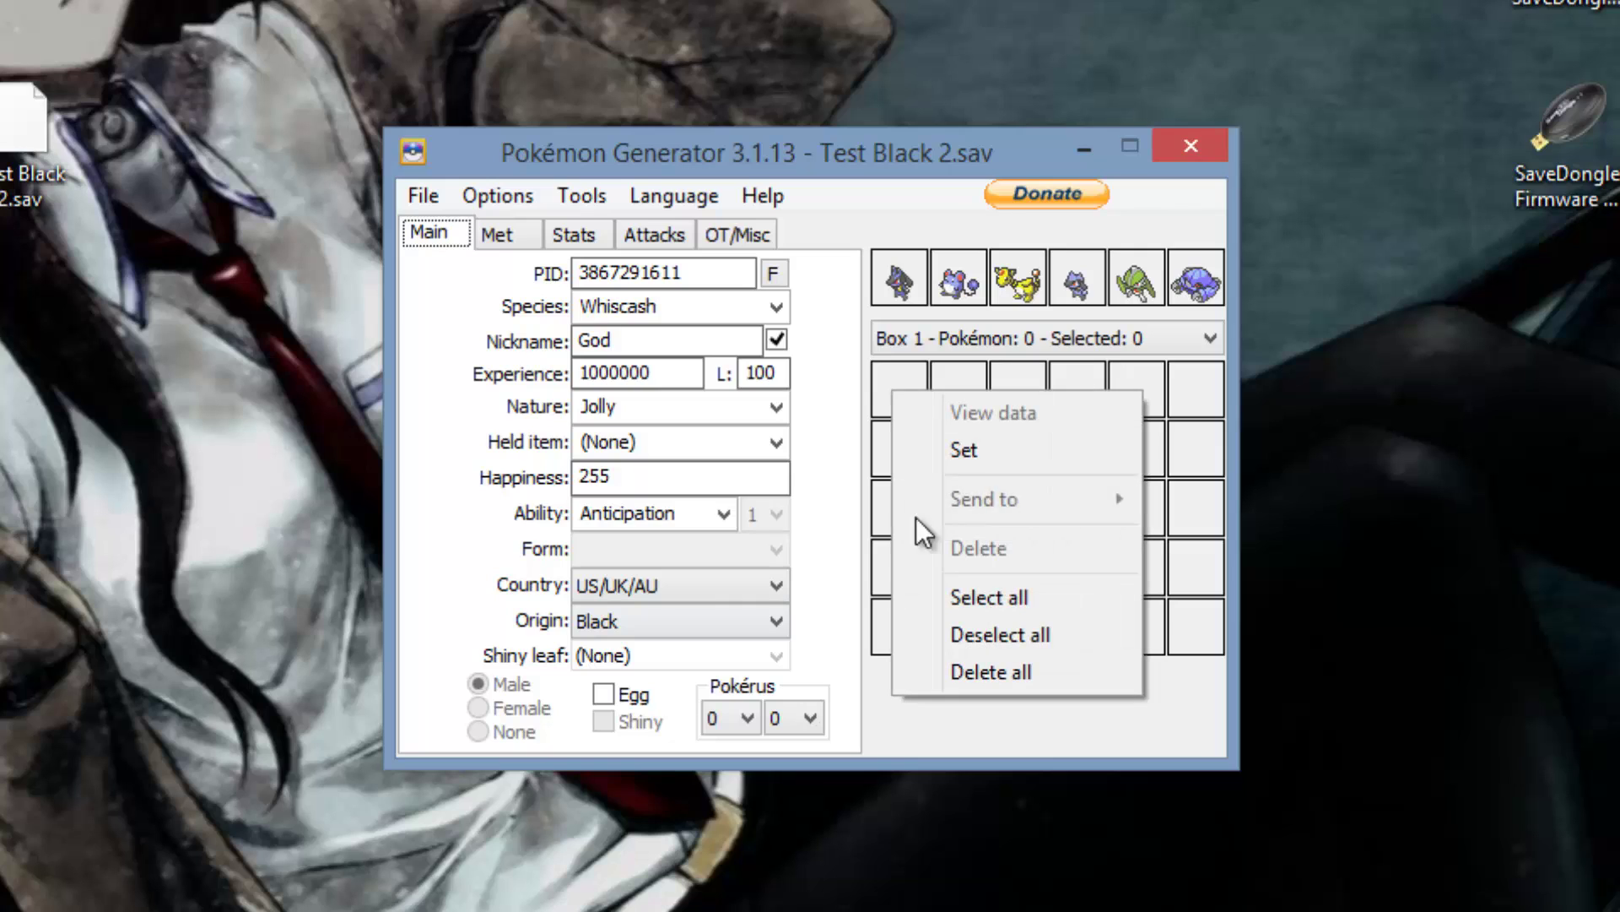
left_click(873, 389)
right_click(889, 397)
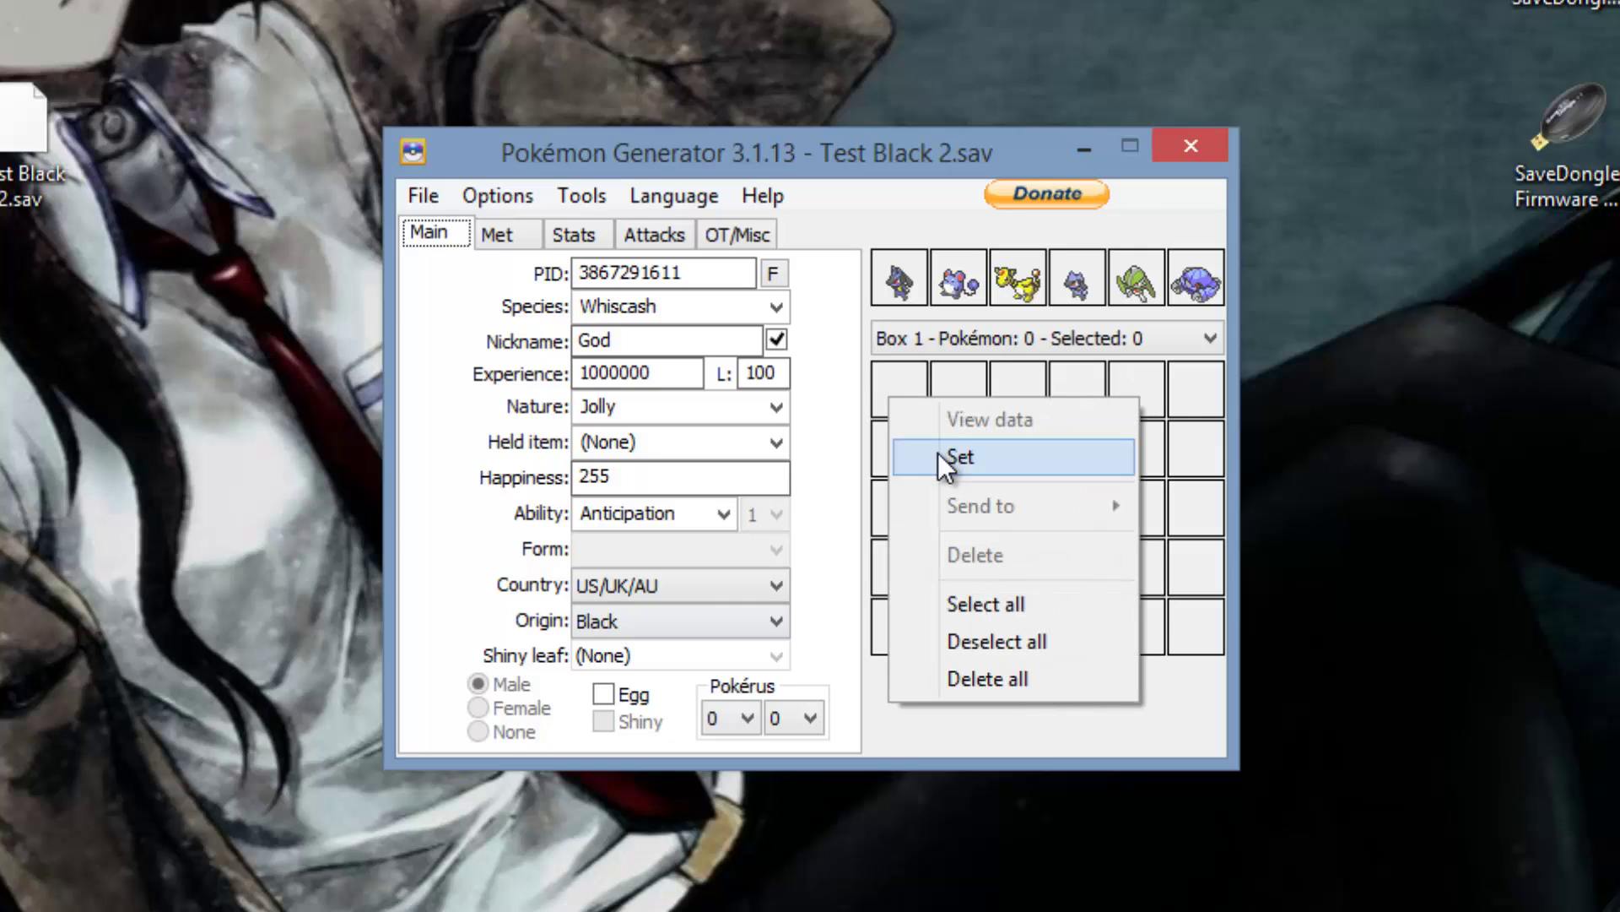
left_click(937, 452)
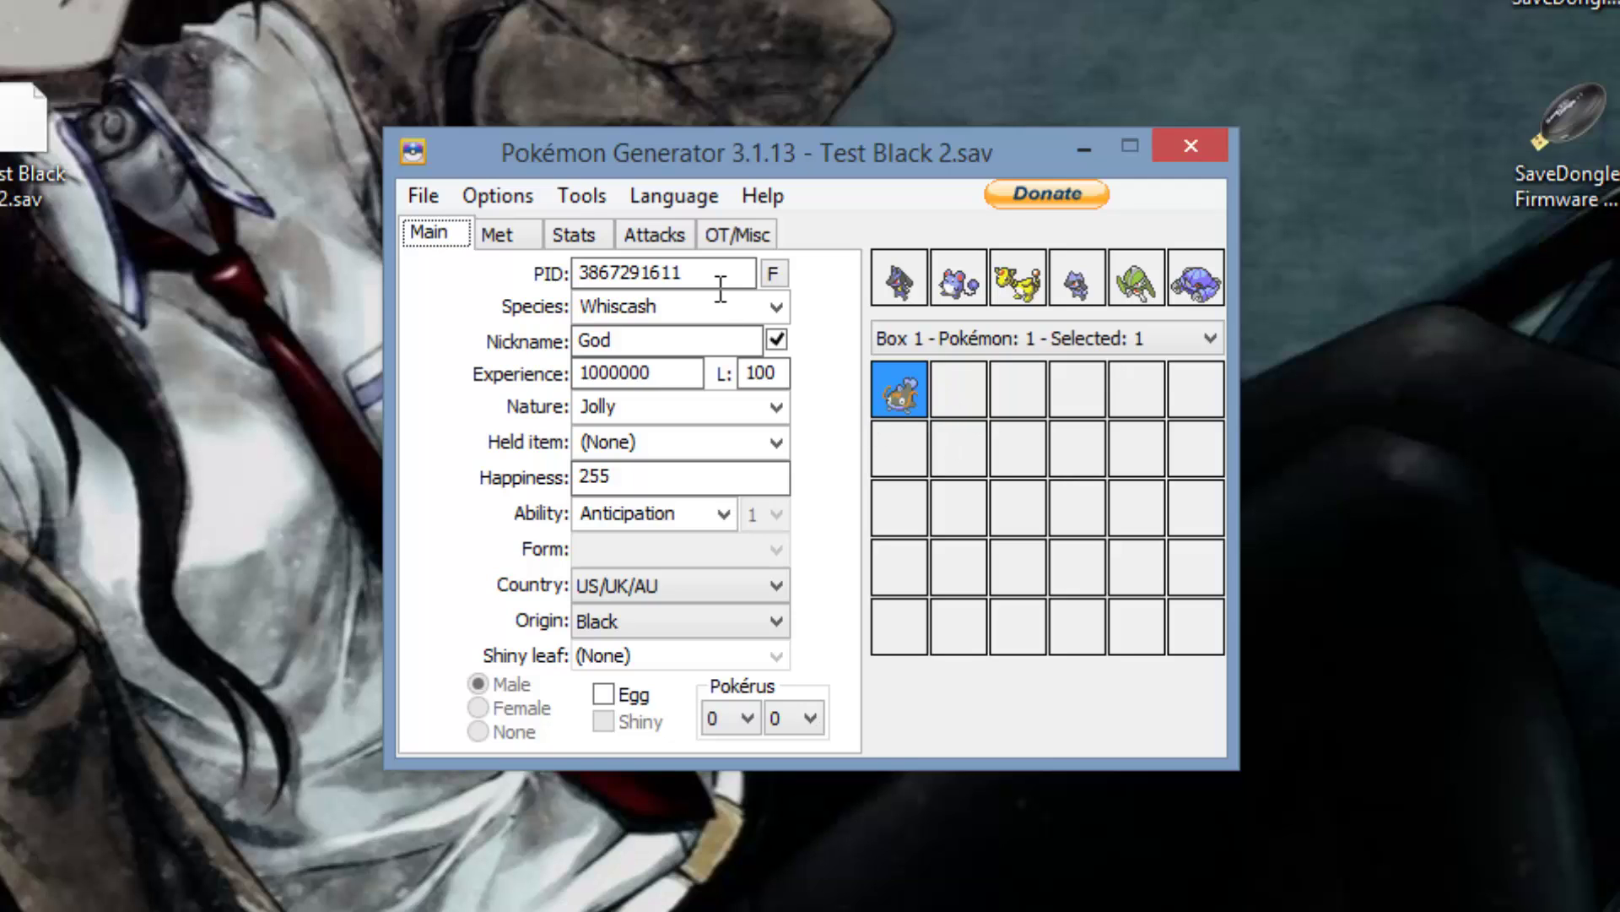
- Load Whiscash's trainer information from the save file, inspect the OT name and attacks, and return to the main data
left_click(739, 240)
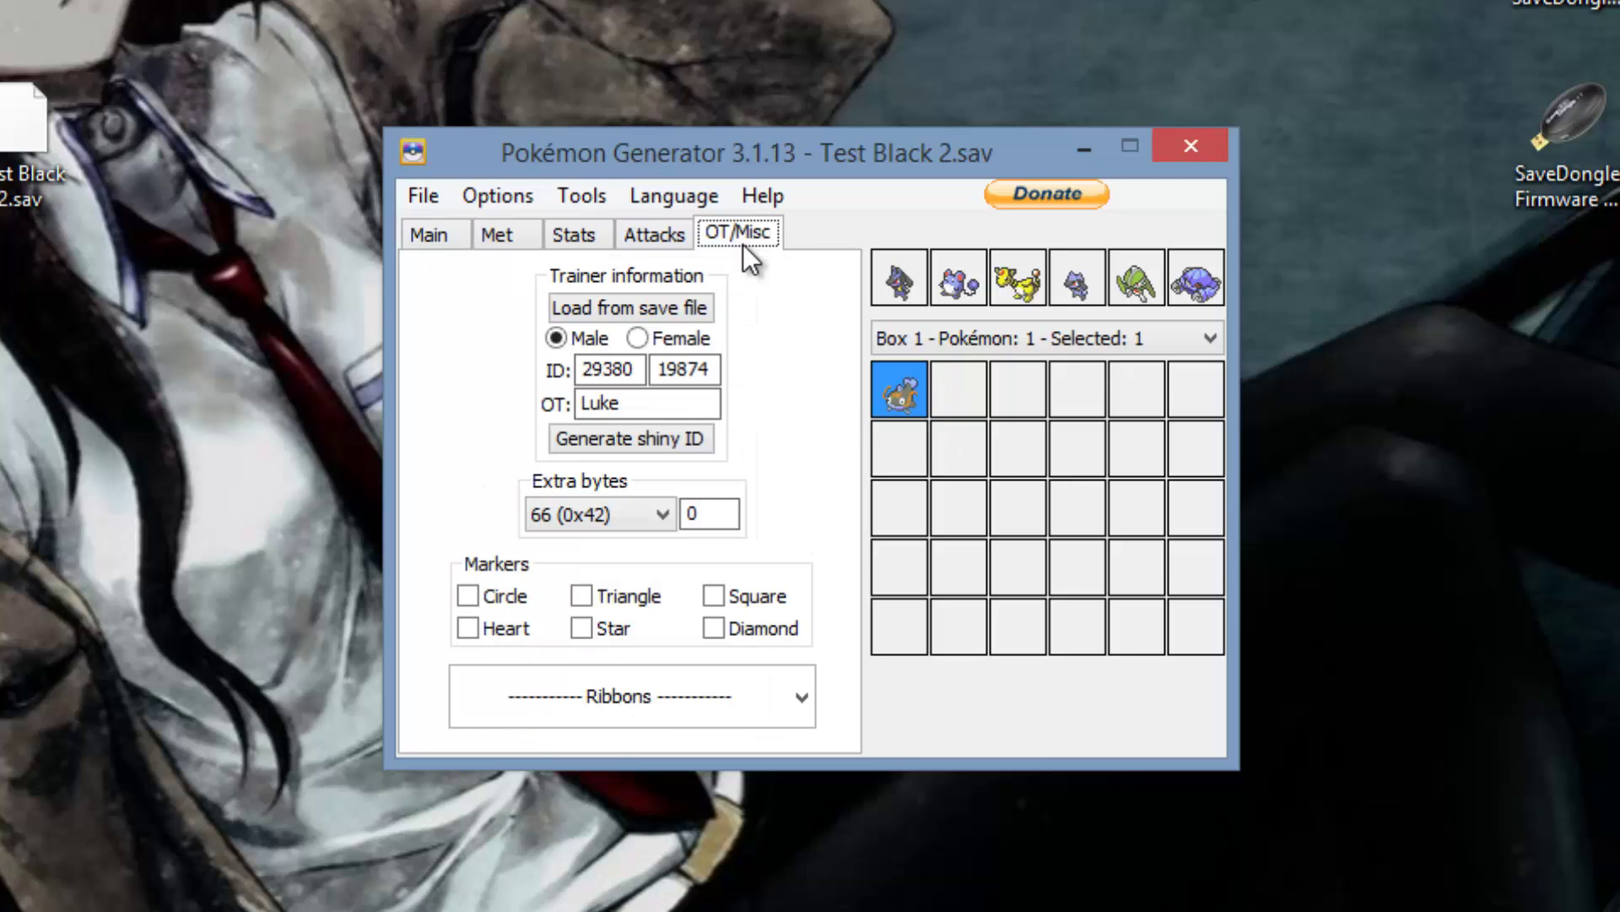
left_click(691, 299)
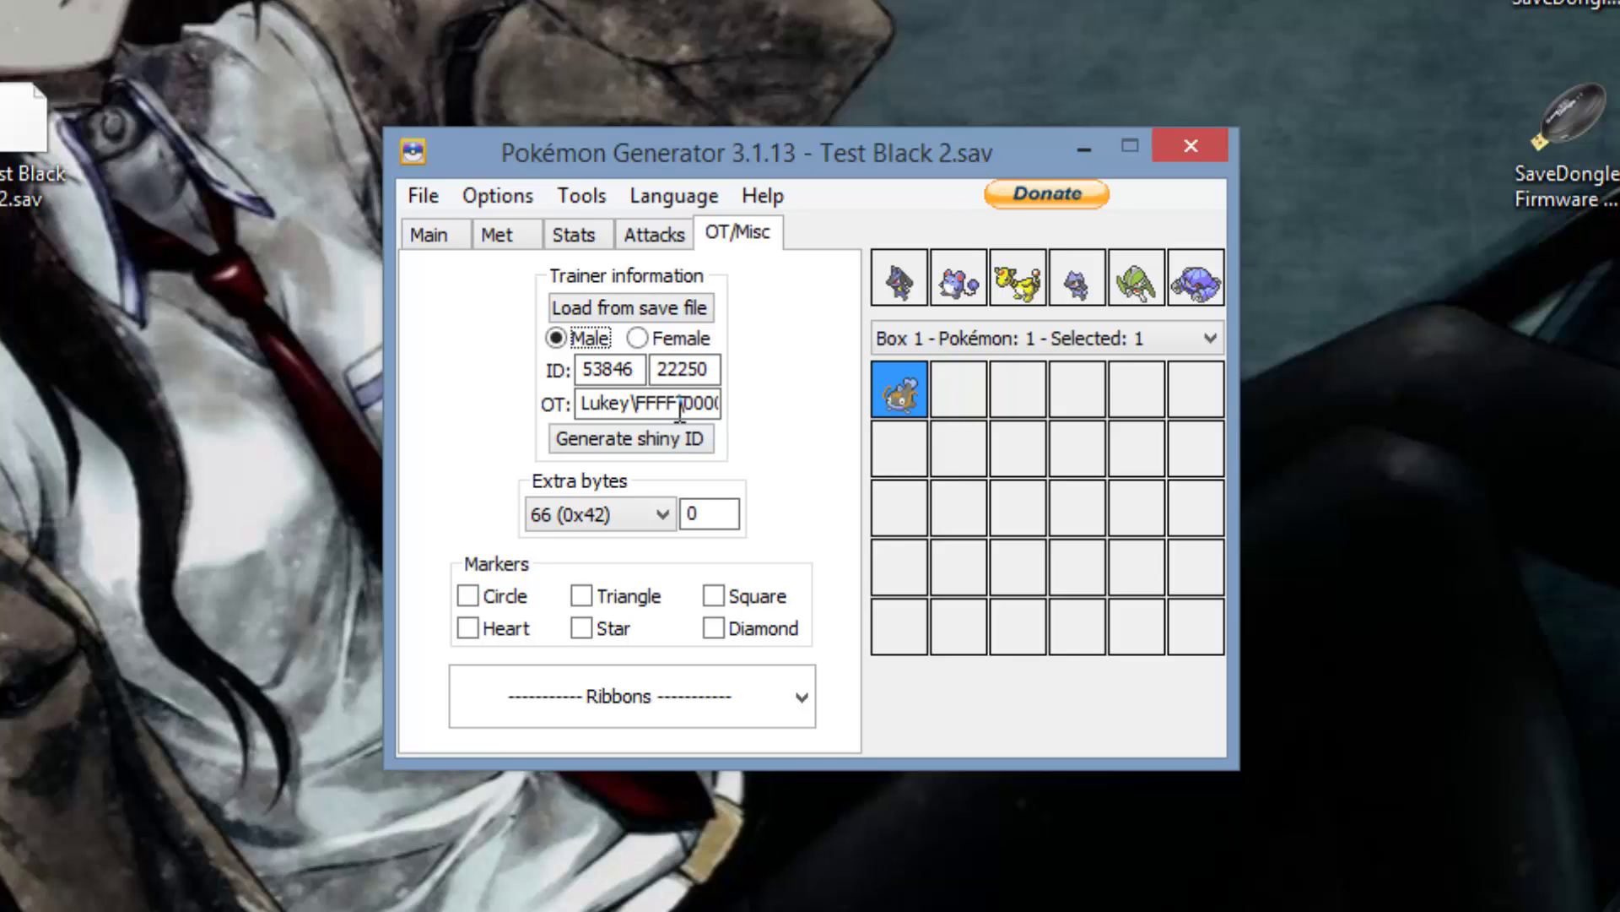
left_click(641, 404)
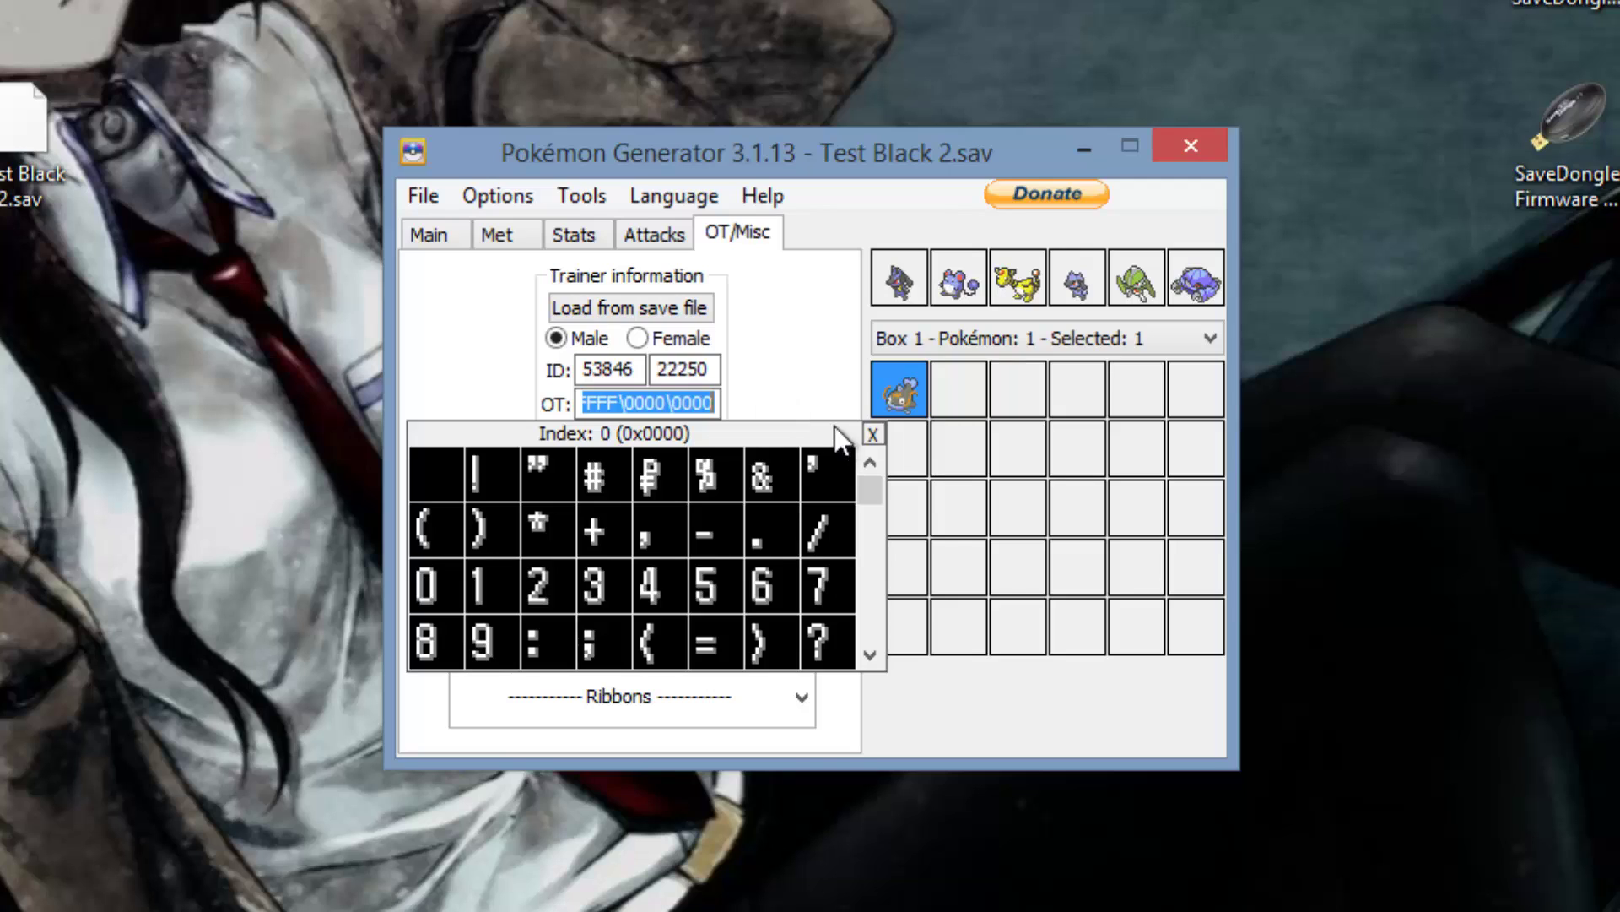
left_click(873, 434)
left_click(652, 241)
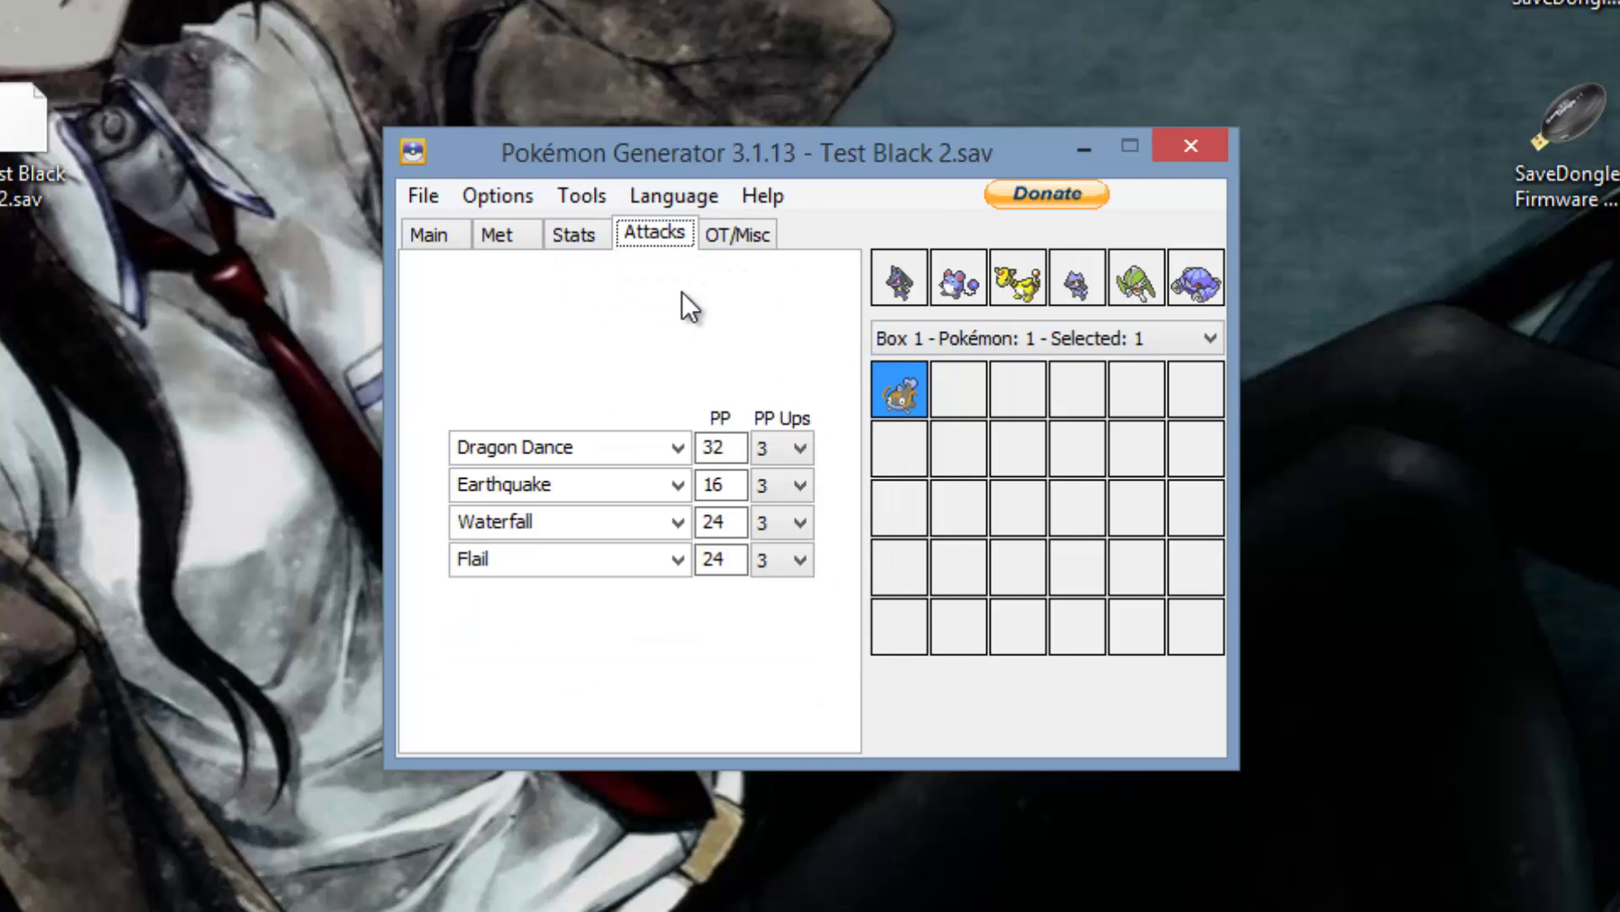
left_click(445, 237)
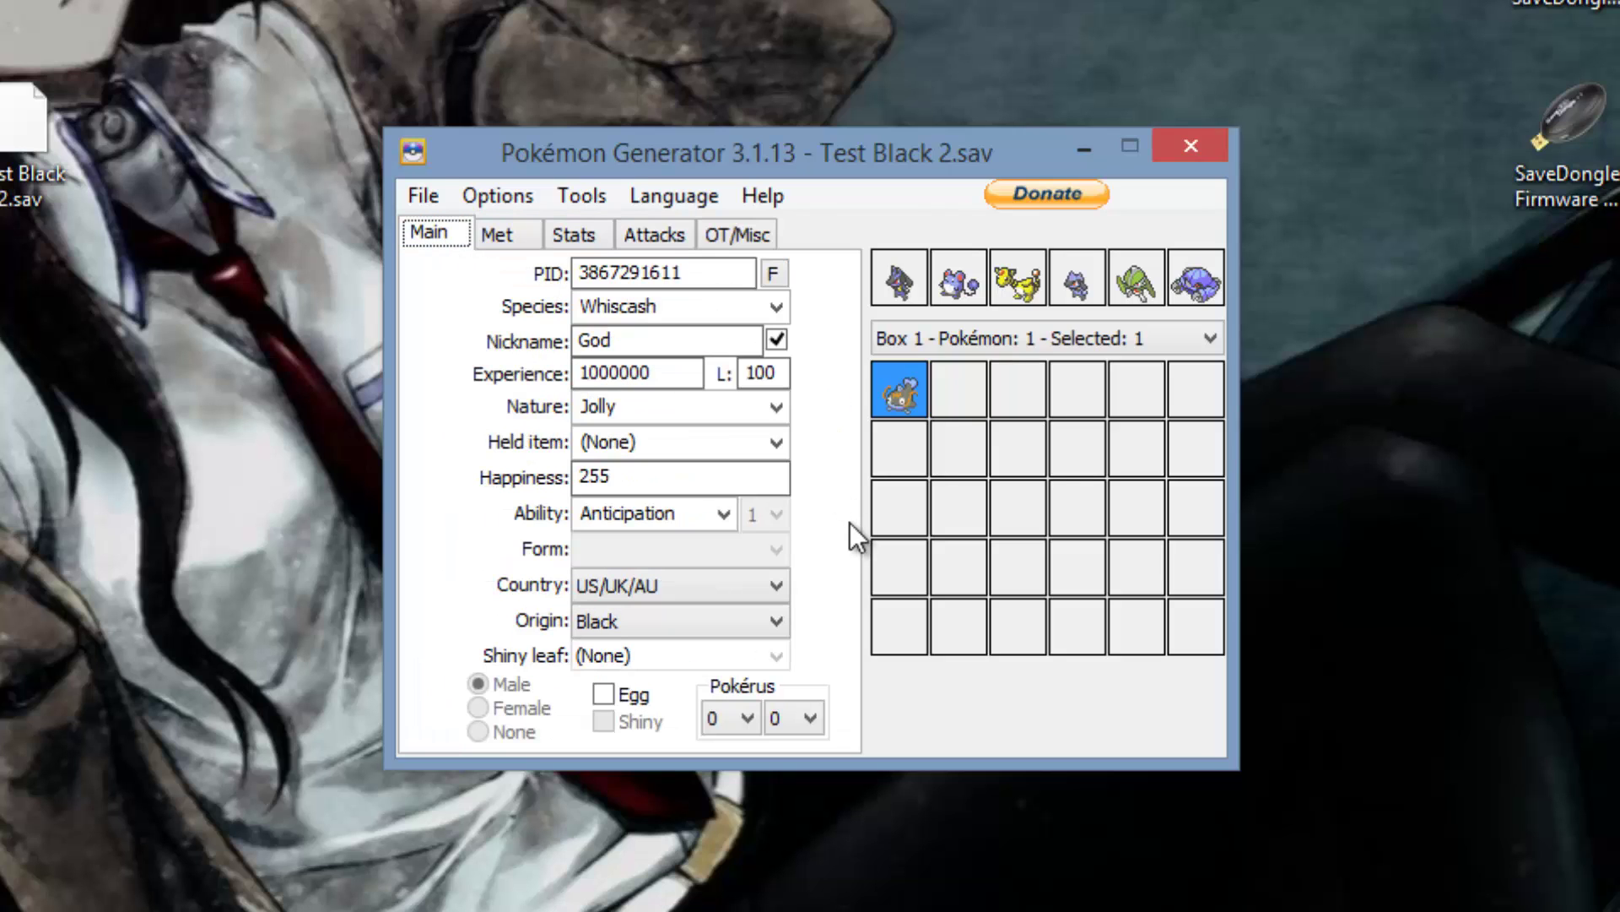
- Save the edited game save to Test Black 2.sav and close PokeGen
left_click(437, 200)
left_click(498, 334)
left_click(1202, 150)
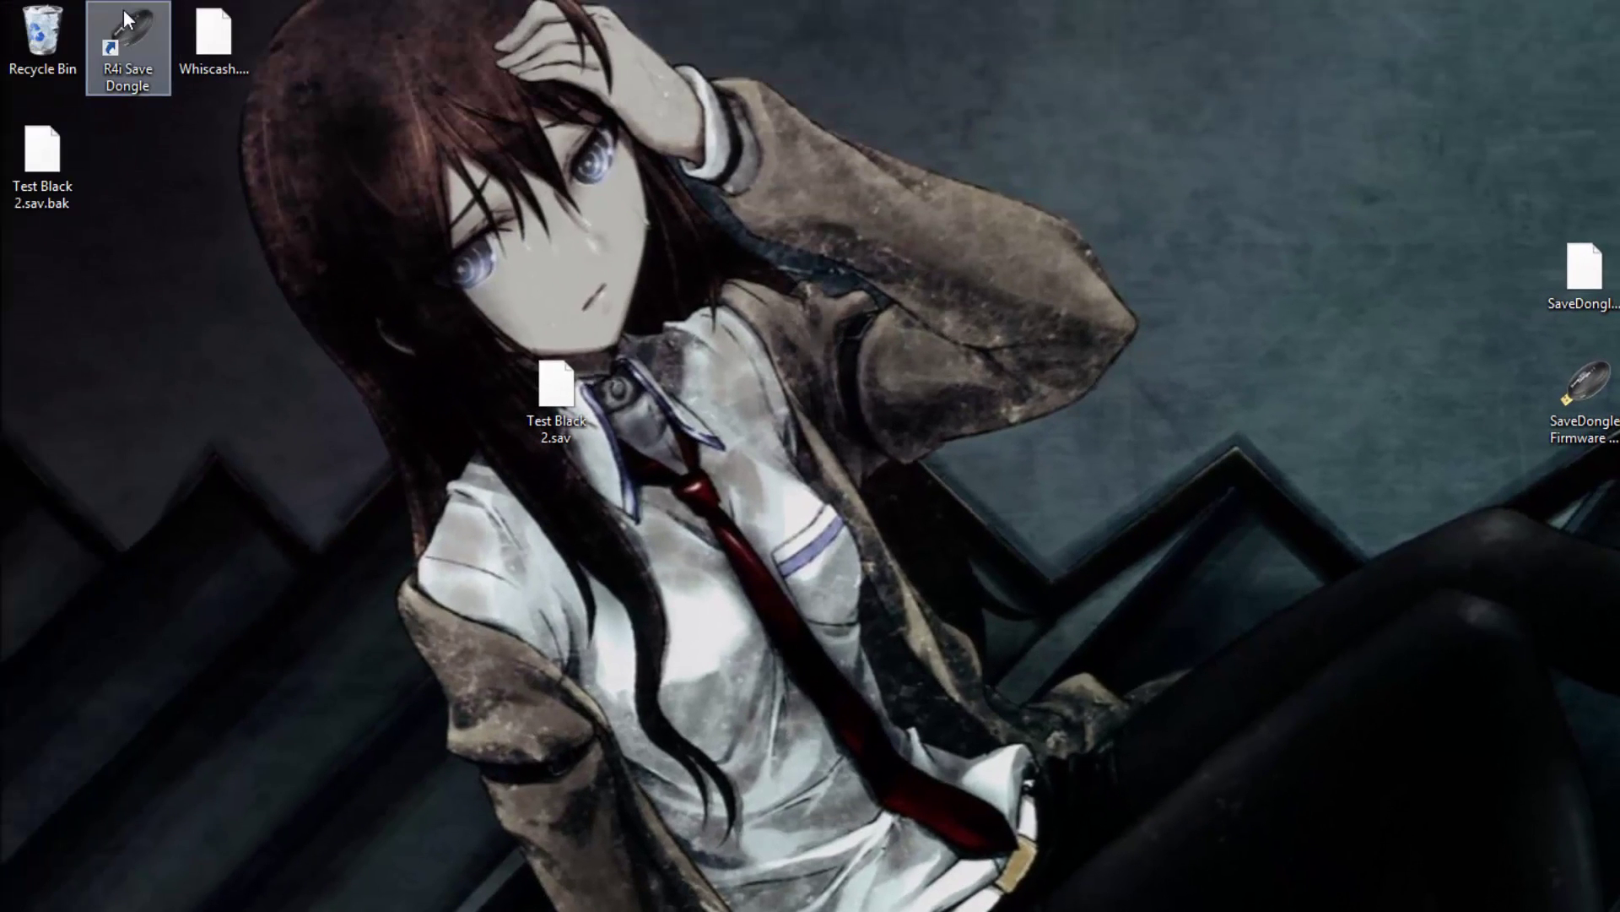
- Open R4i Save Dongle and write the edited Test Black 2.sav from the Desktop to the game card
double_click(127, 32)
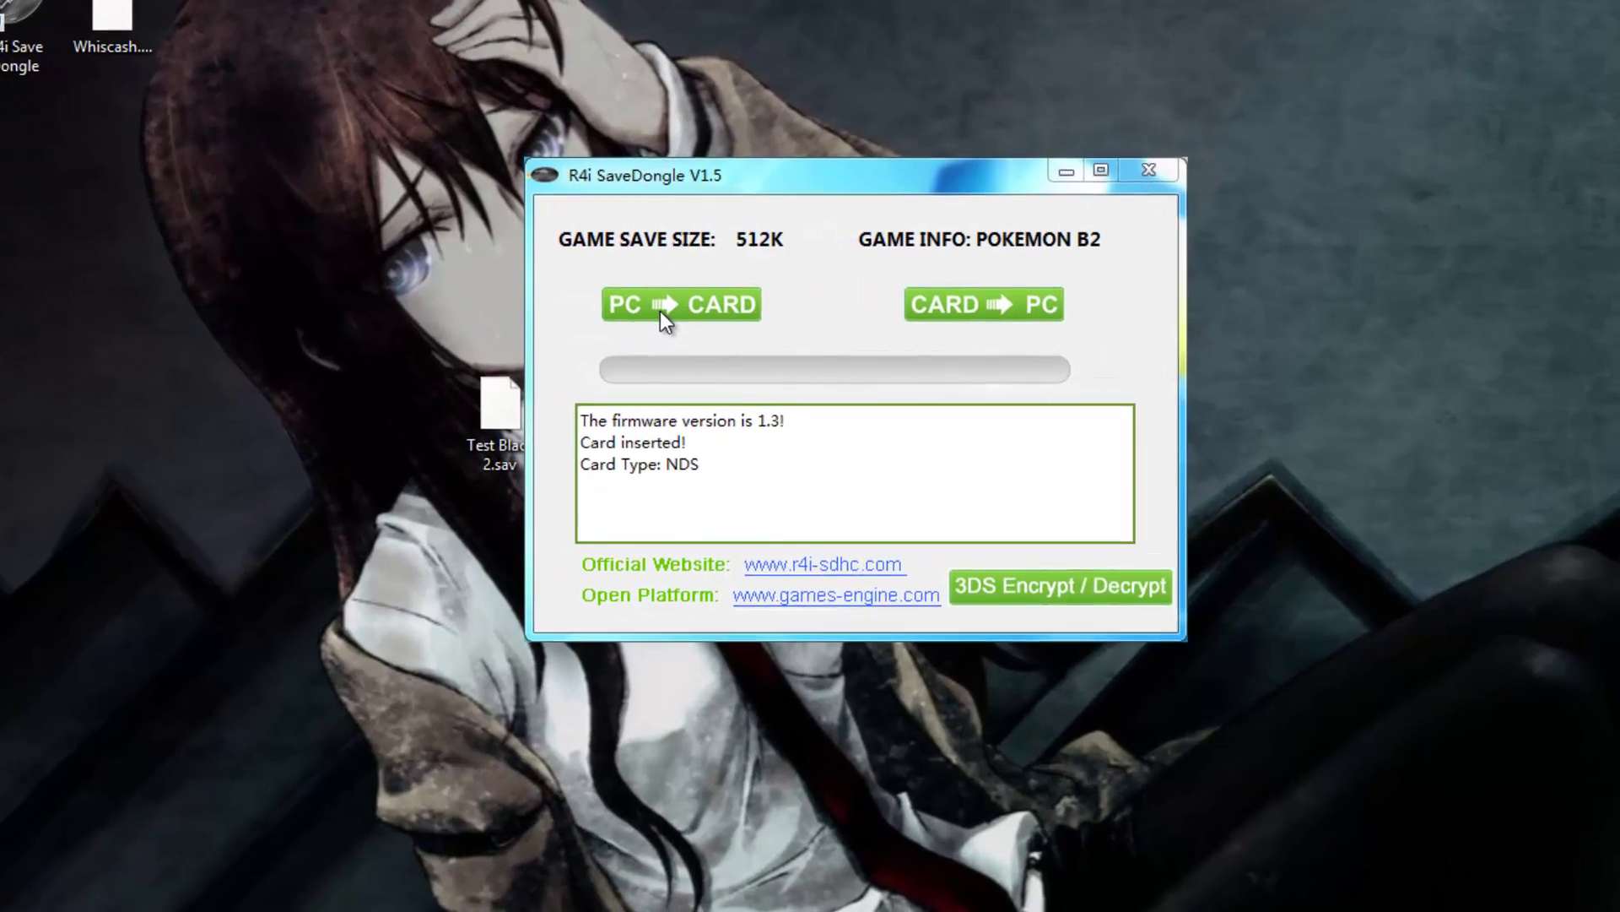
left_click(159, 154)
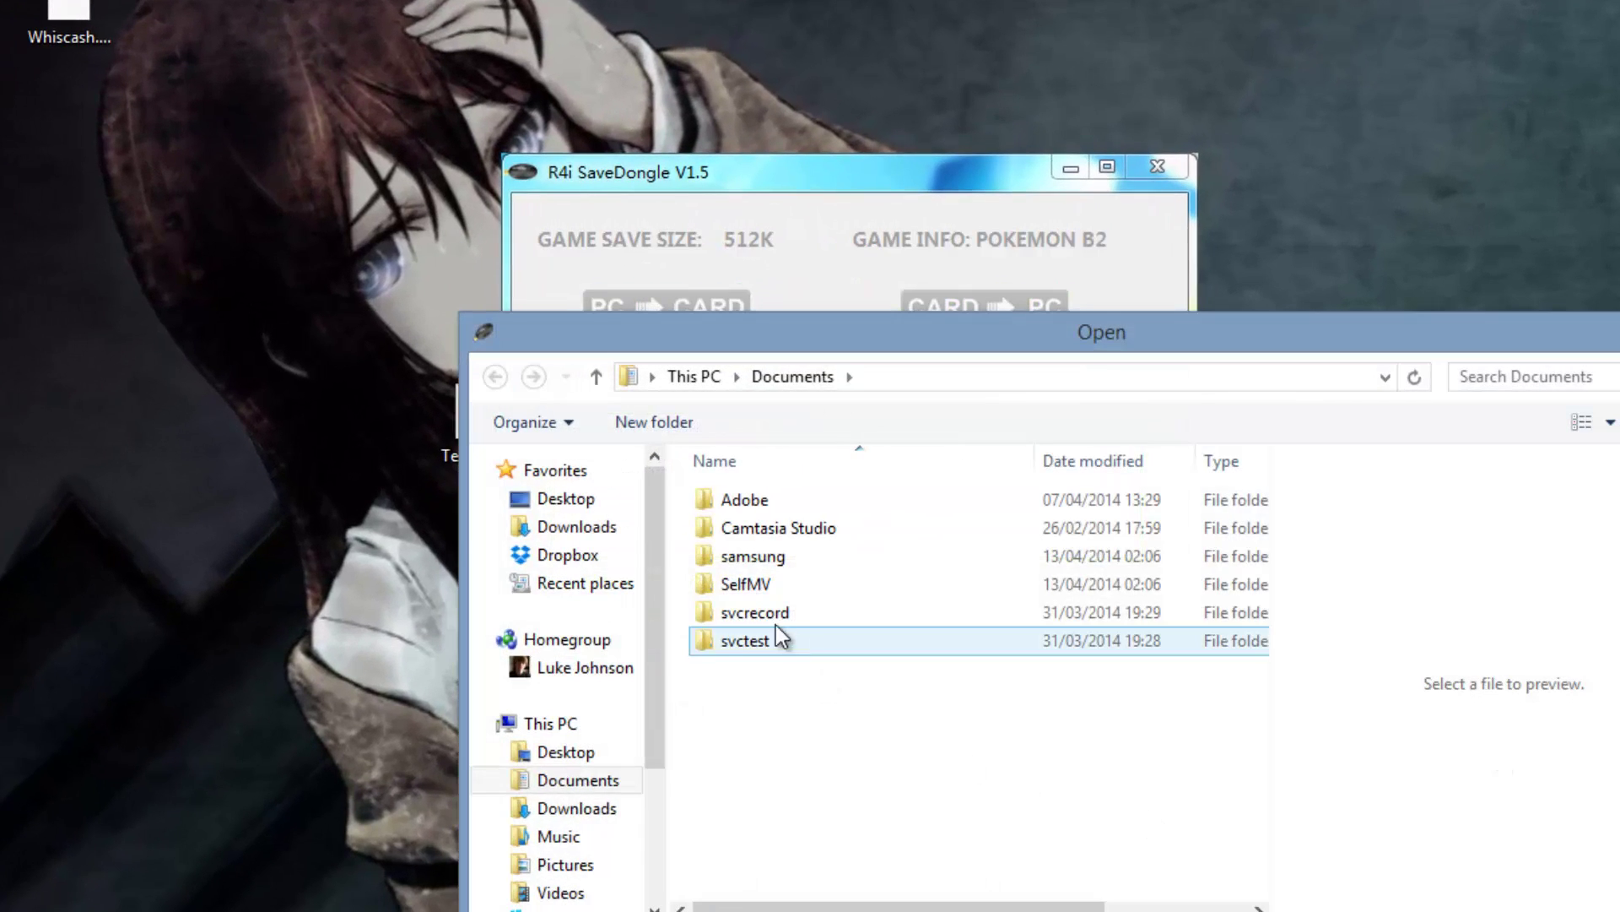
left_click(565, 498)
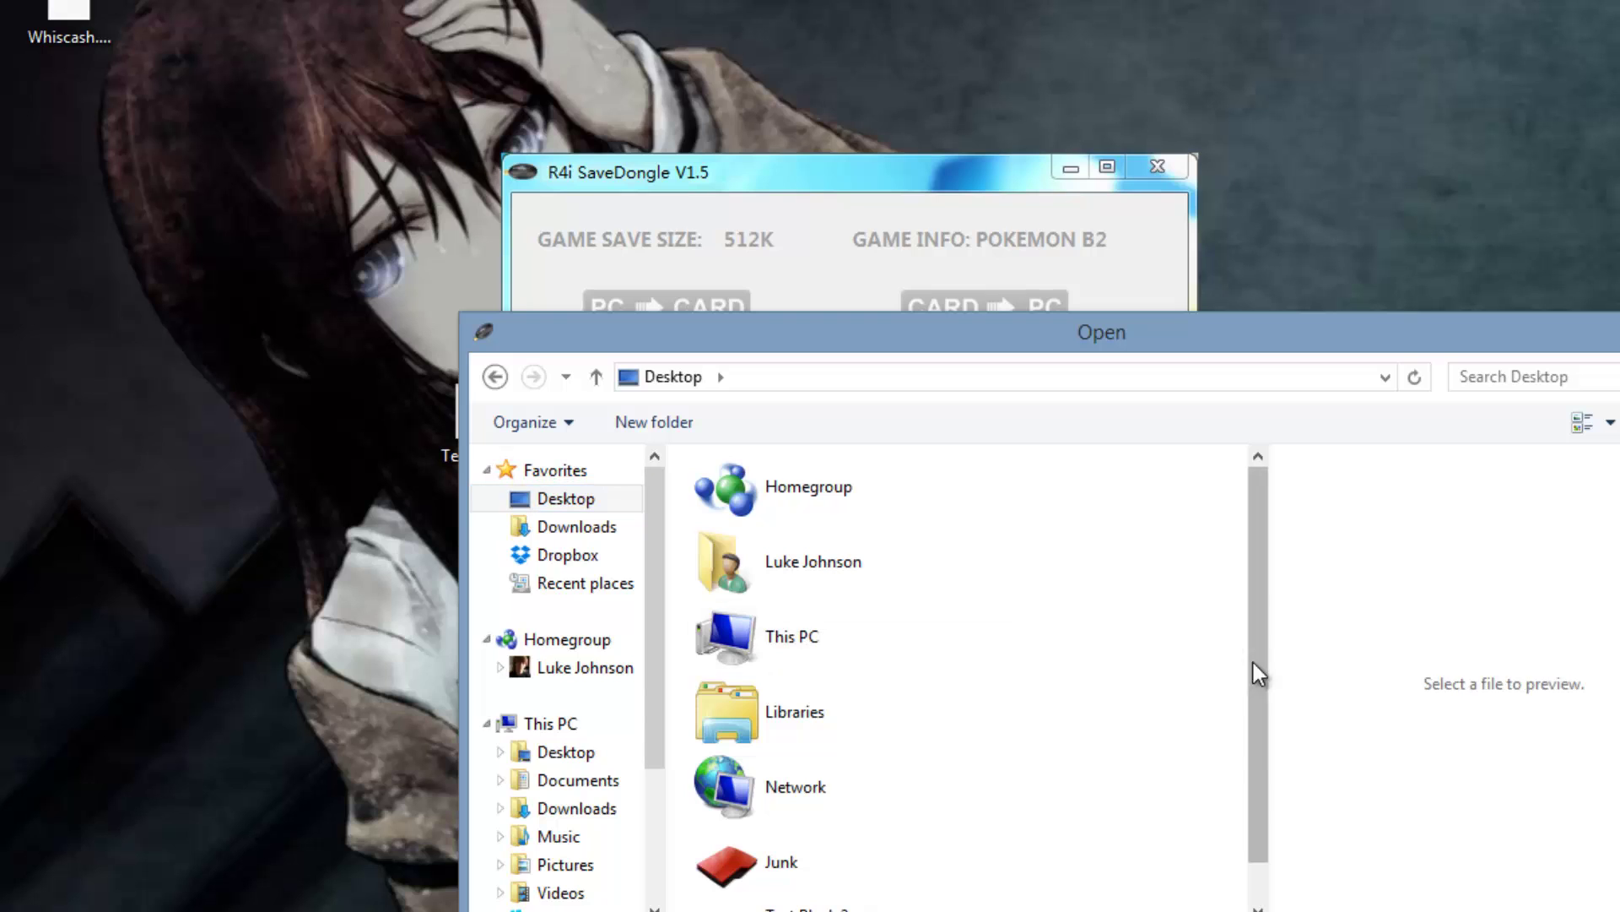
scroll(1254, 667, "down", 2)
left_click(831, 878)
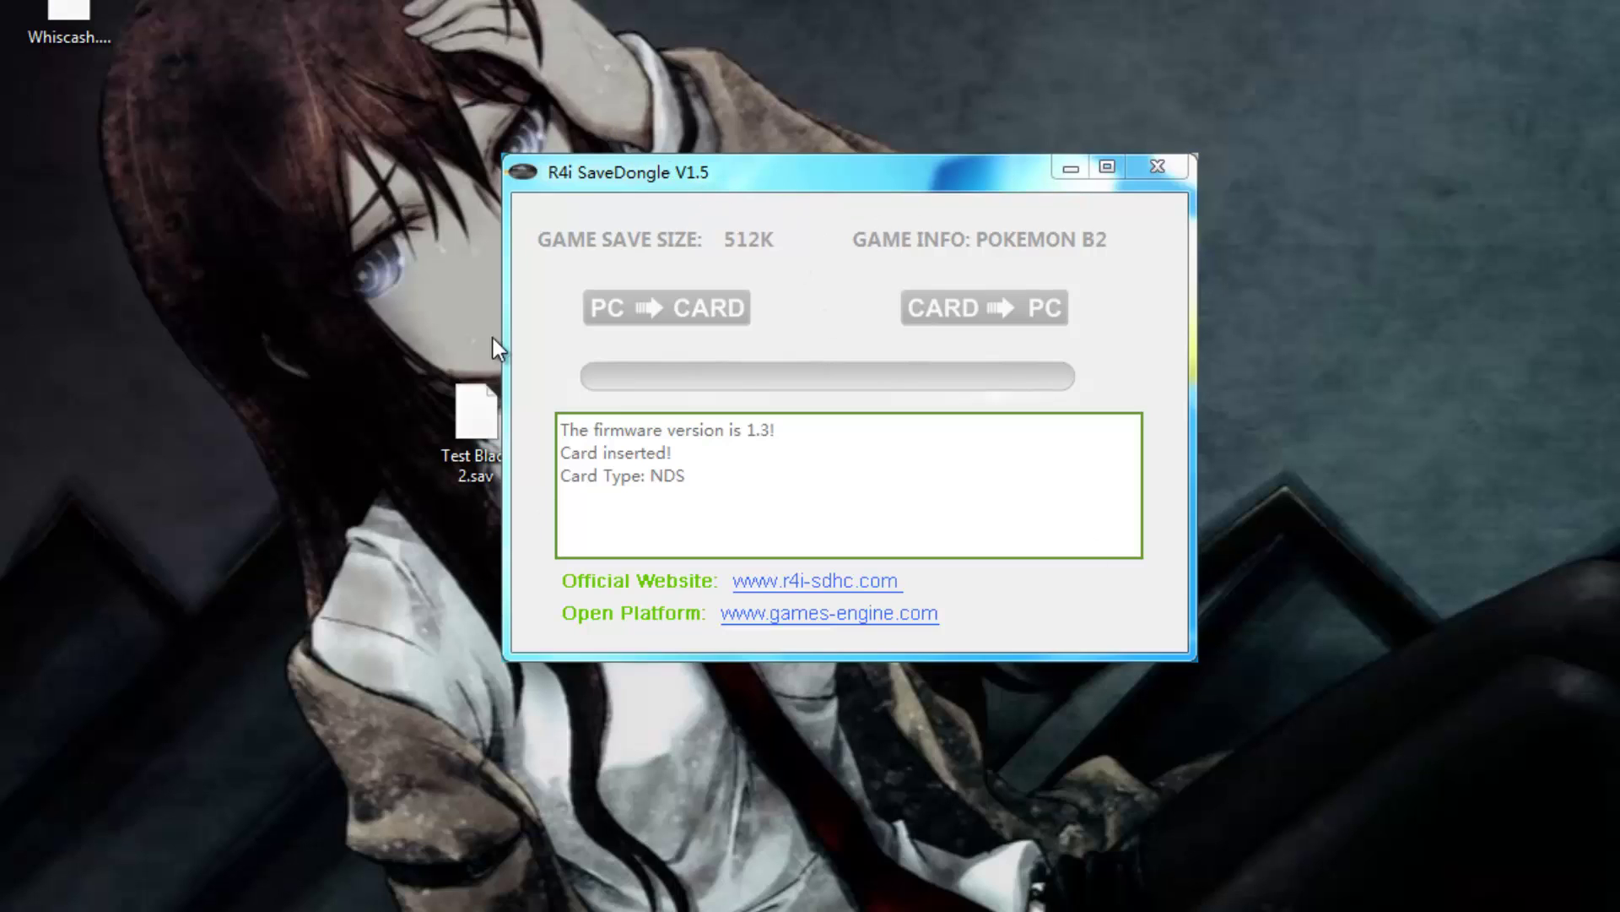
- Clear the middle of the desktop by moving Test Black 2.sav and the R4i SaveDongle window aside
left_click_drag(474, 423, 24, 206)
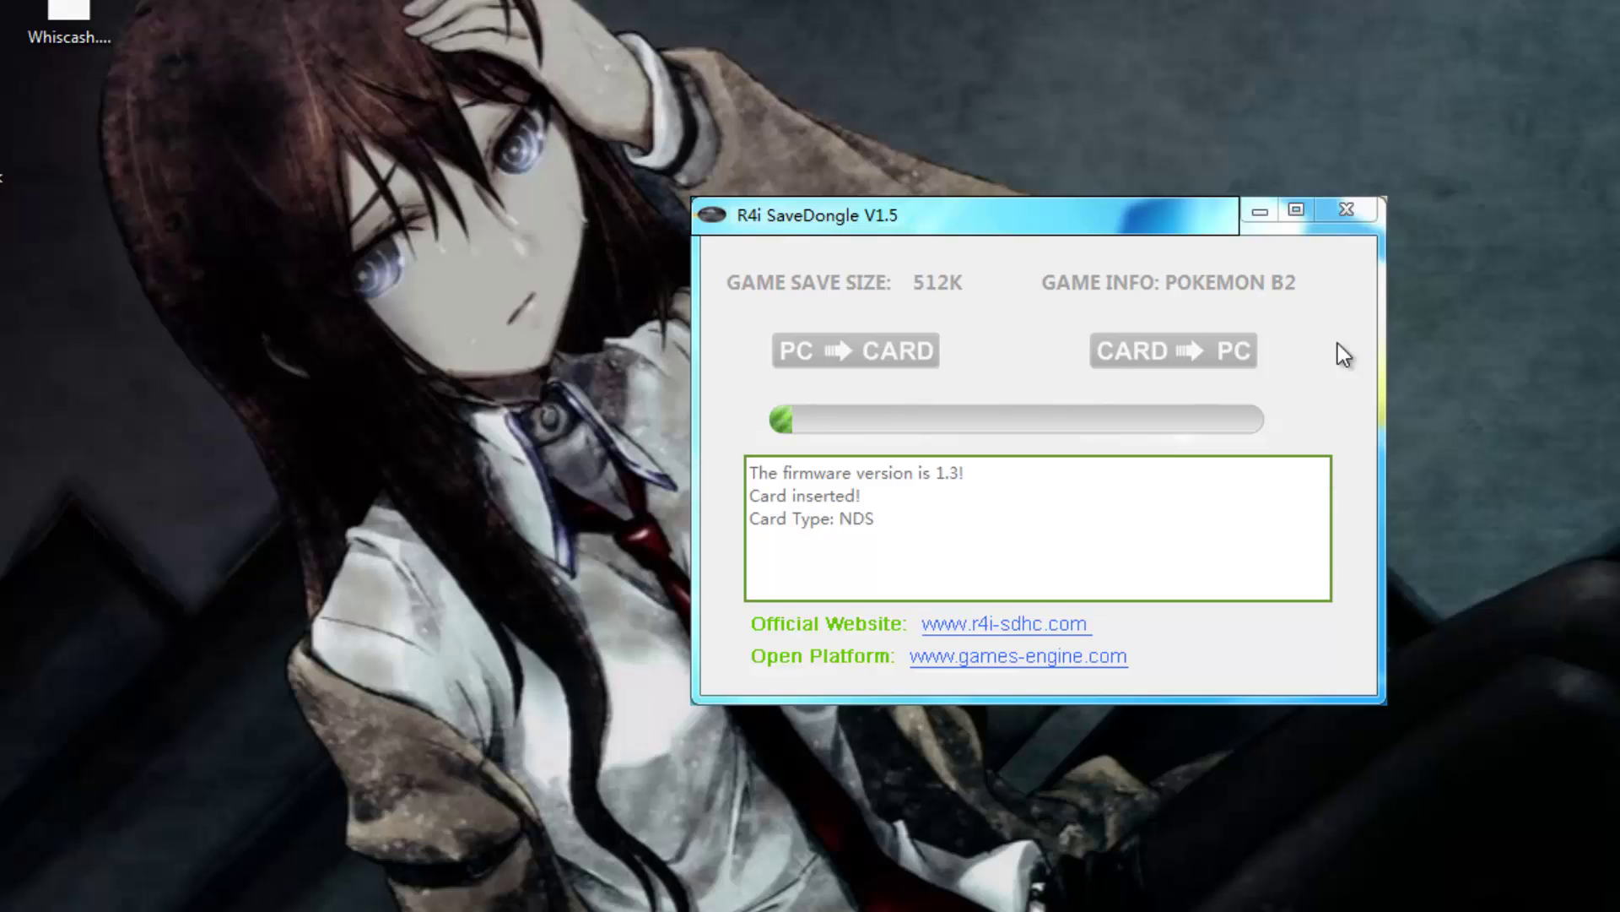
left_click_drag(962, 231, 1619, 246)
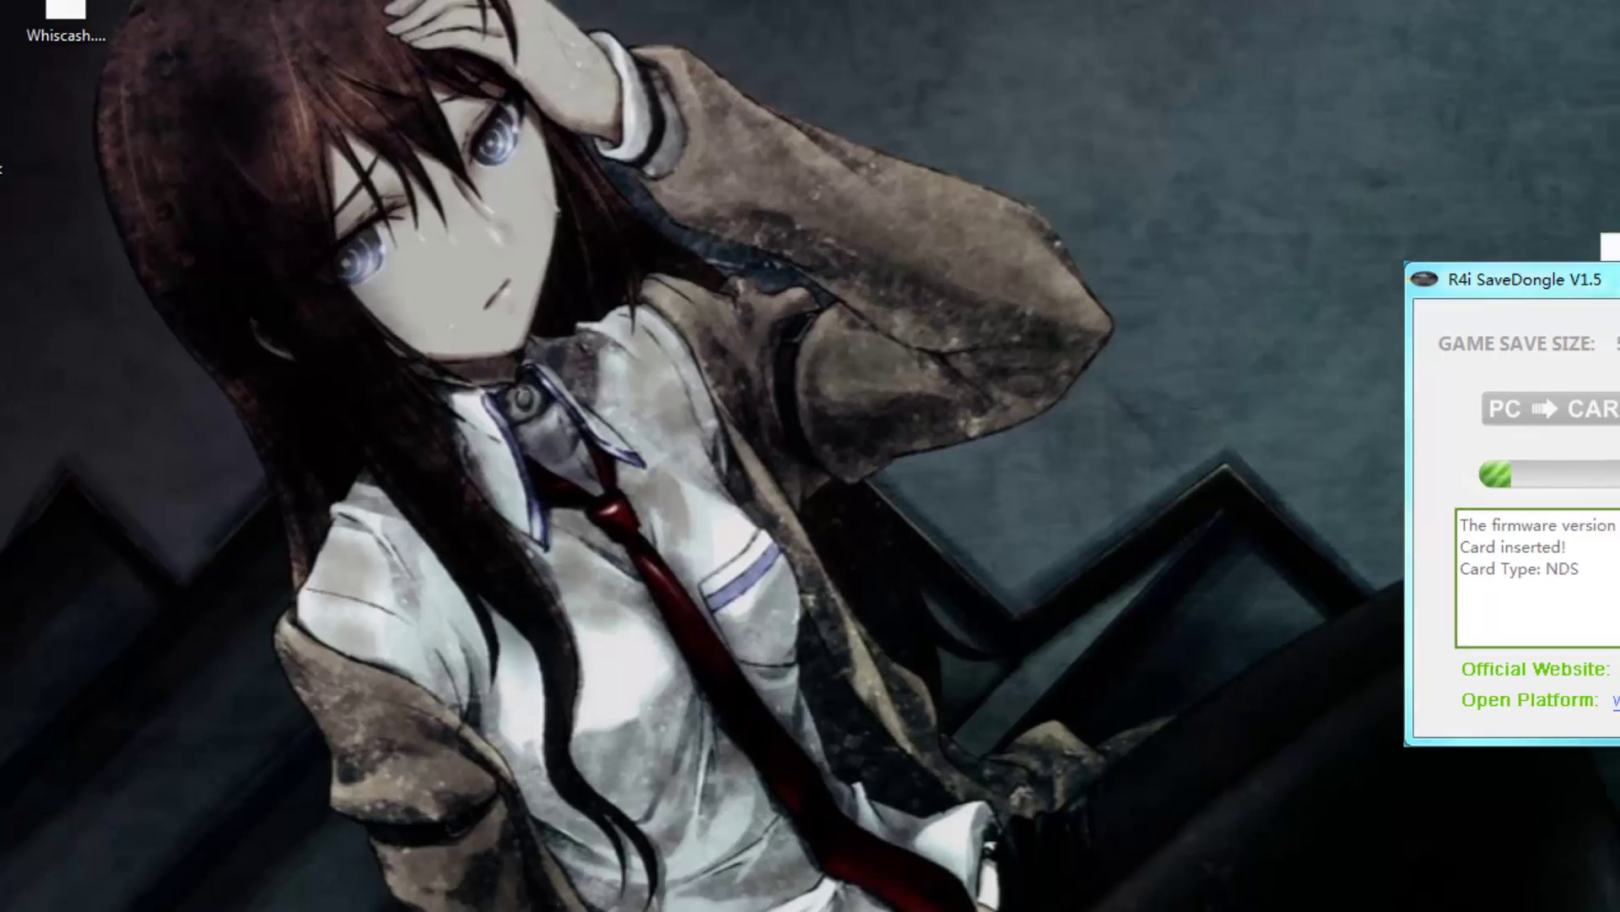
key("super")
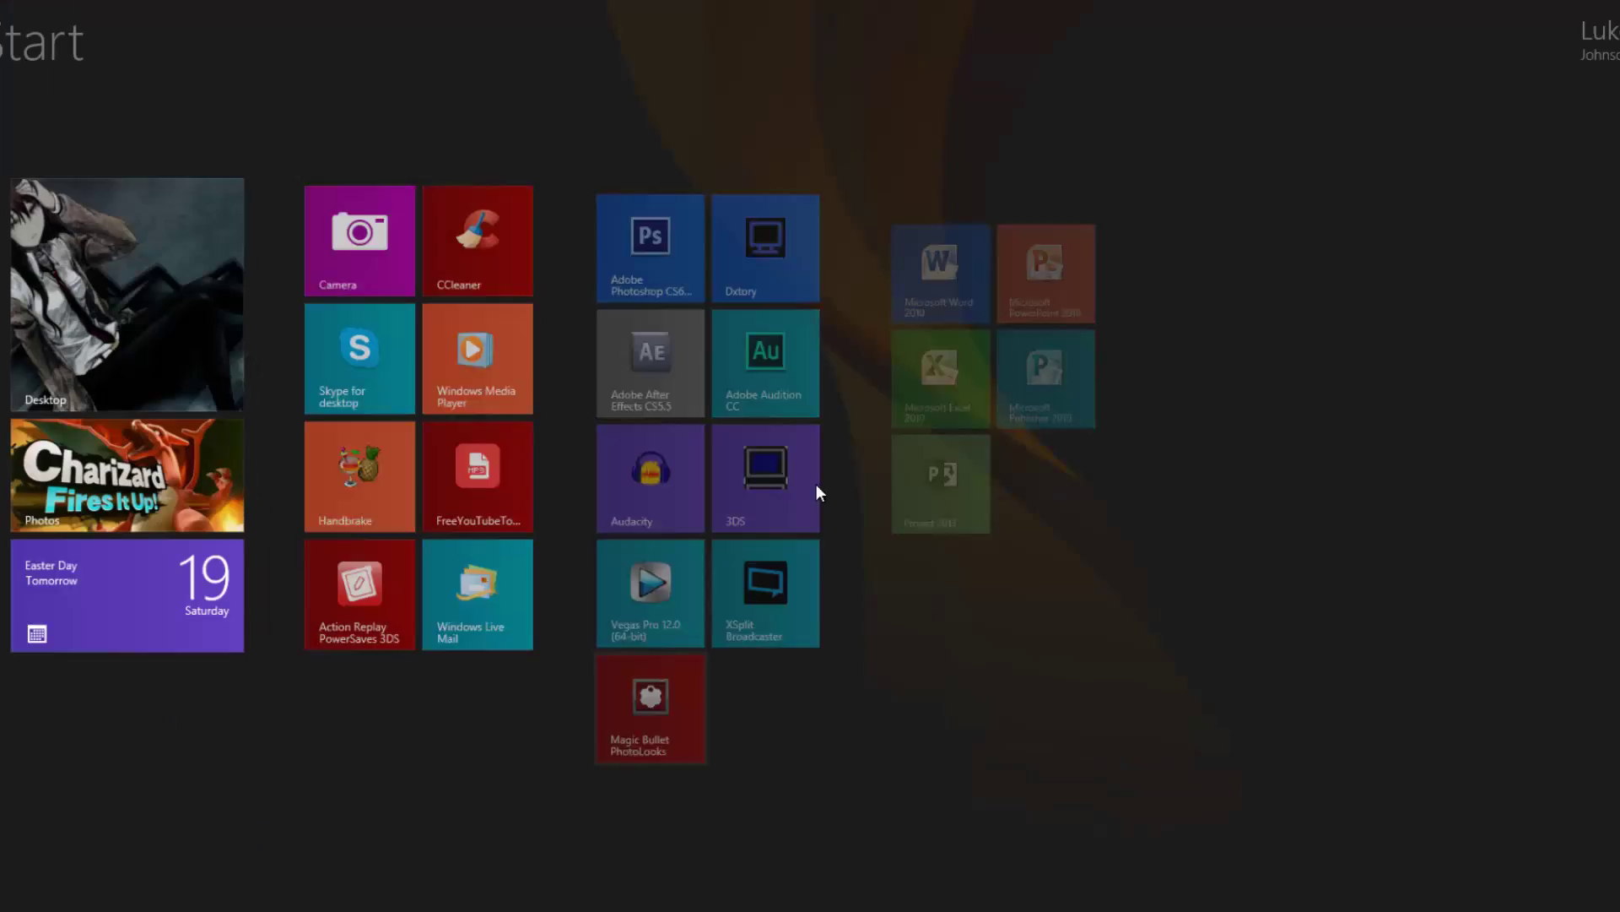
left_click(128, 244)
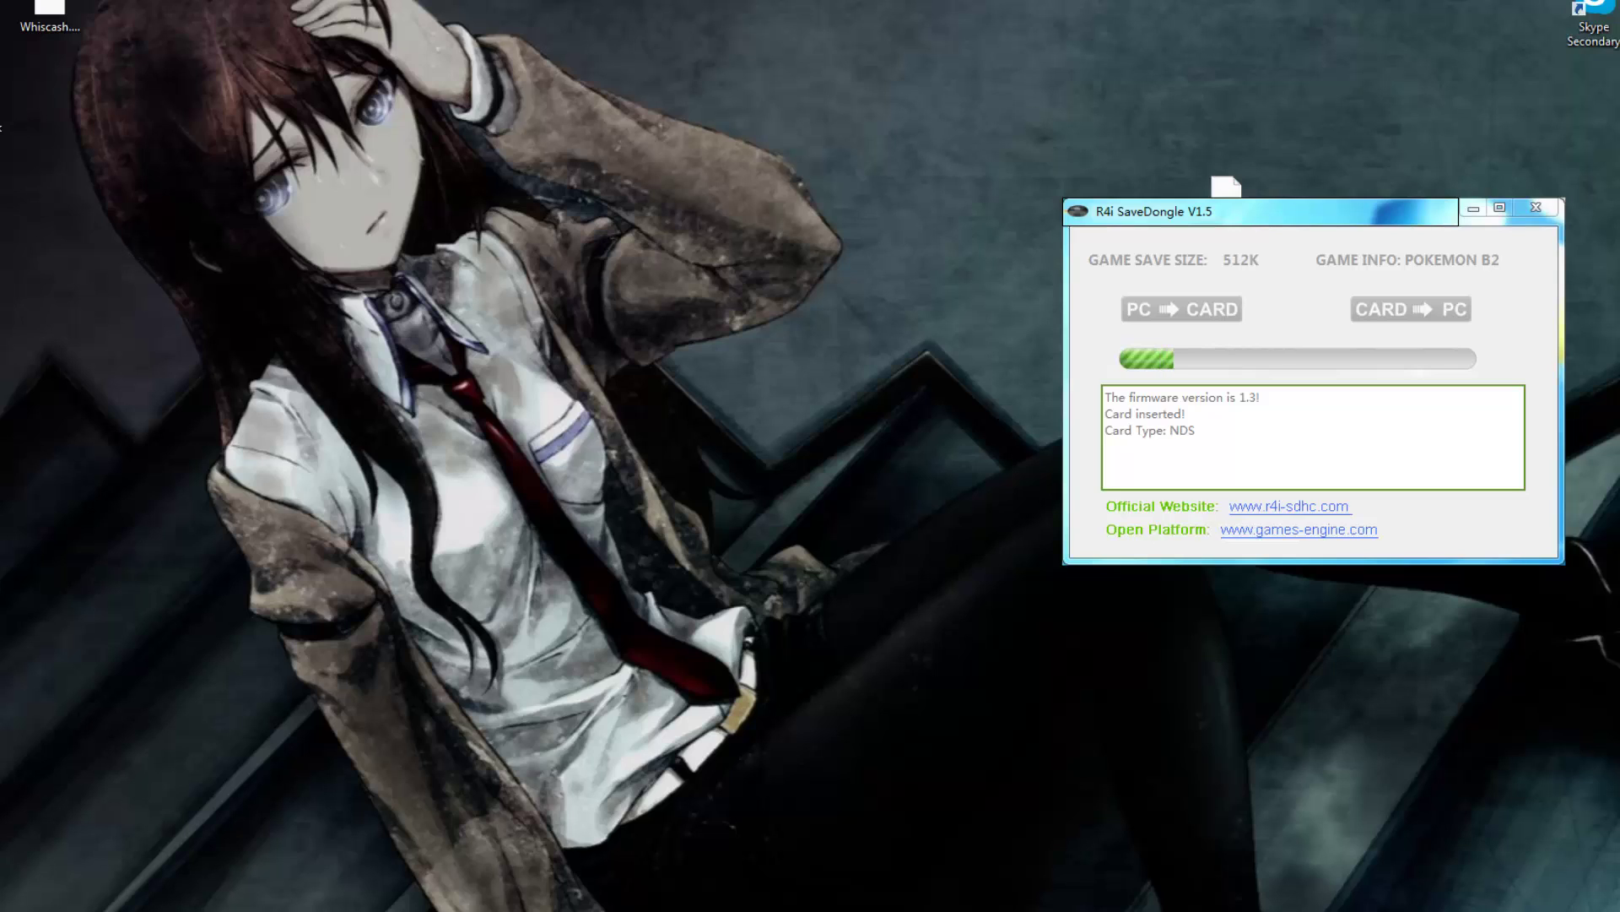
- Launch the 3DS screen viewer, move its window clear of R4i SaveDongle, and open its options menu
key("super")
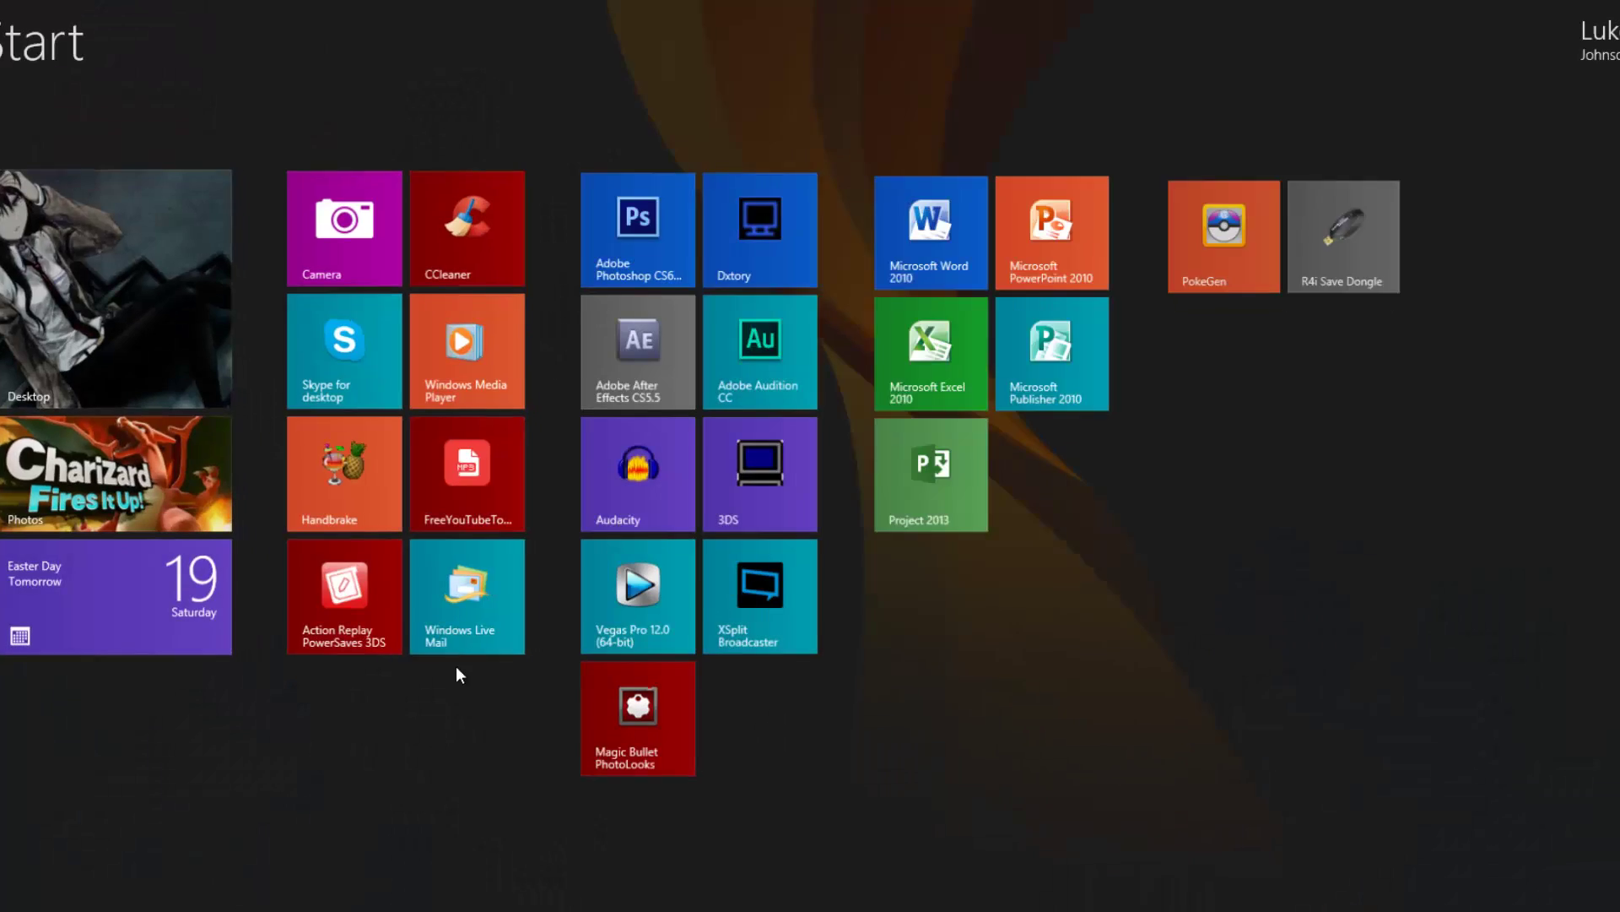
left_click(777, 481)
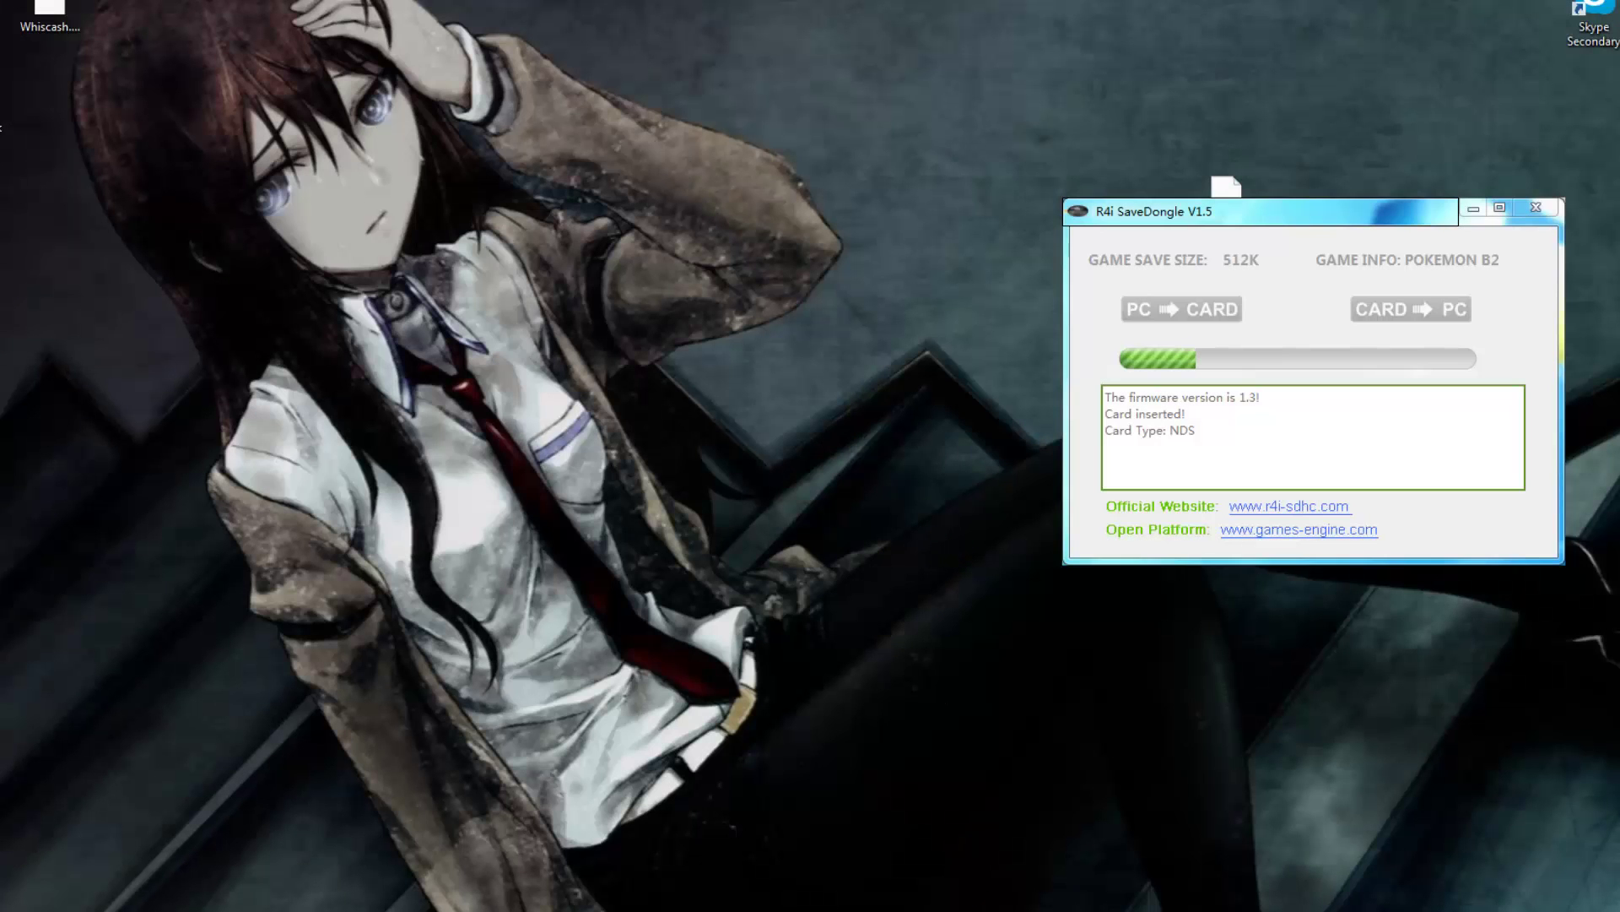
left_click_drag(714, 108, 425, 32)
right_click(425, 32)
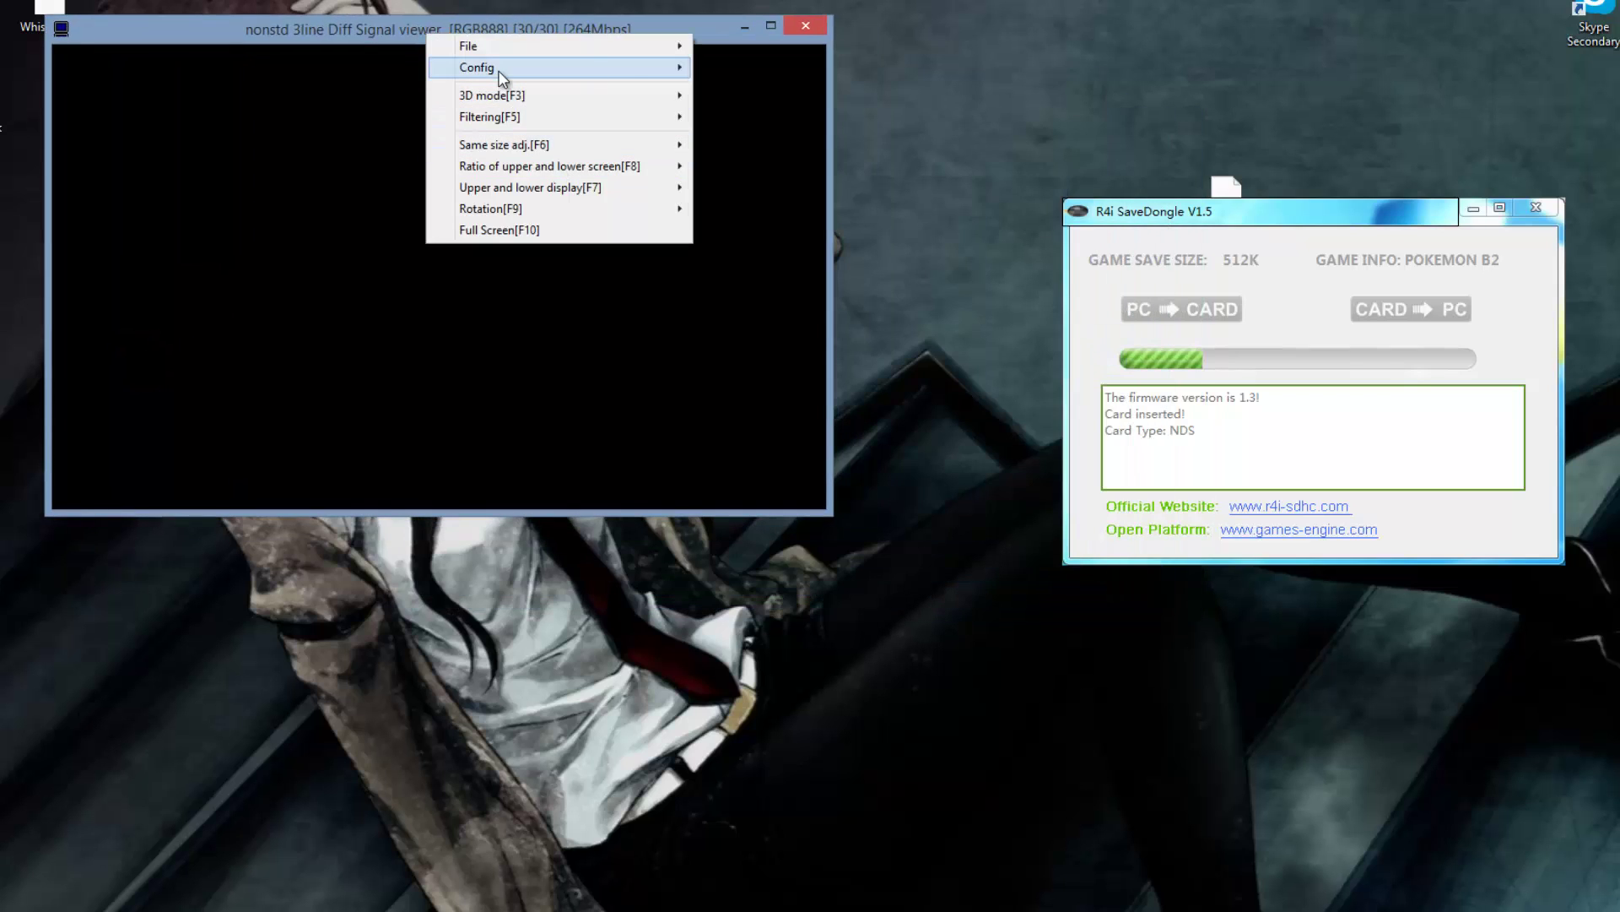